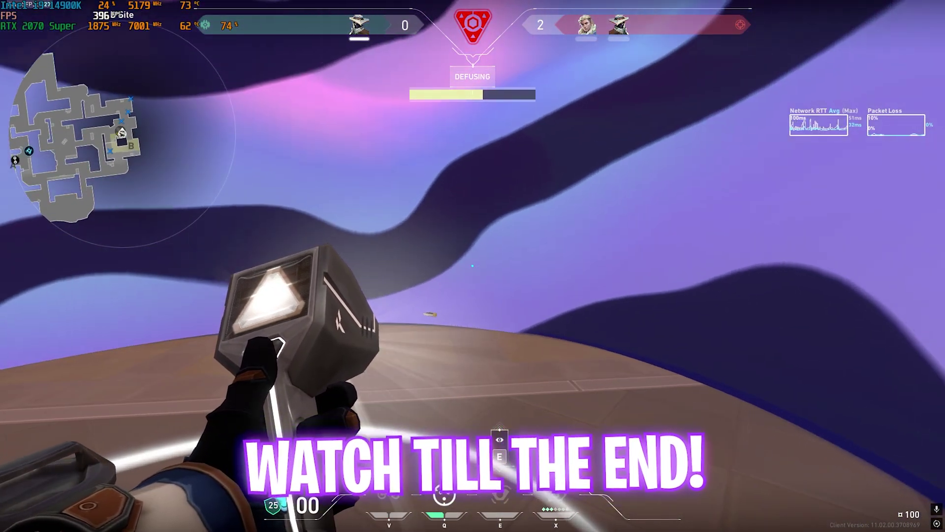
pyautogui.press('1')
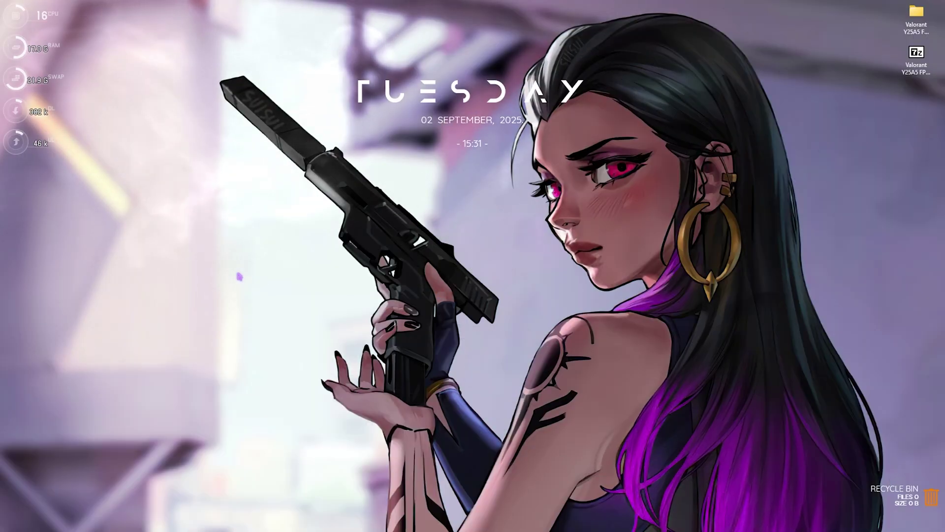
# - Open Windows Settings and bring up the Colors options under Personalization to check the transparency effects
pyautogui.press('super')
pyautogui.write('se')
pyautogui.click(339, 257)
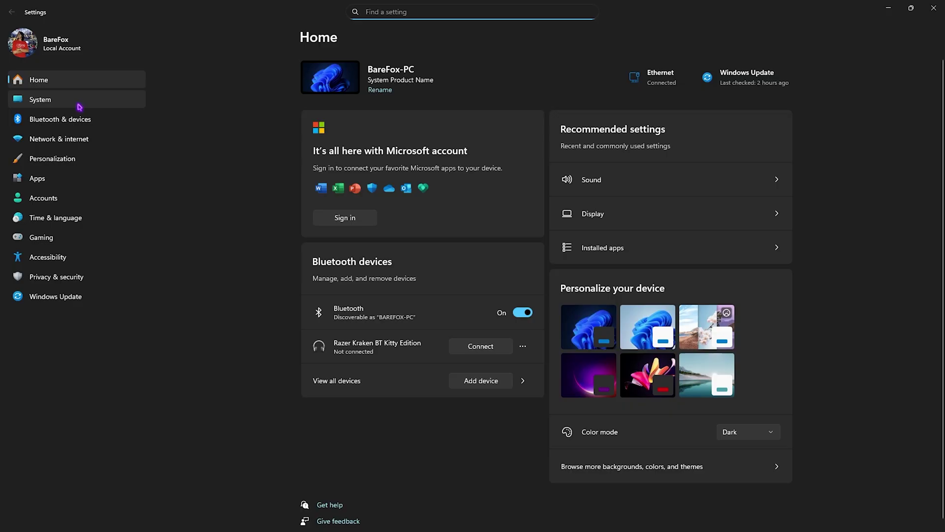
pyautogui.click(74, 157)
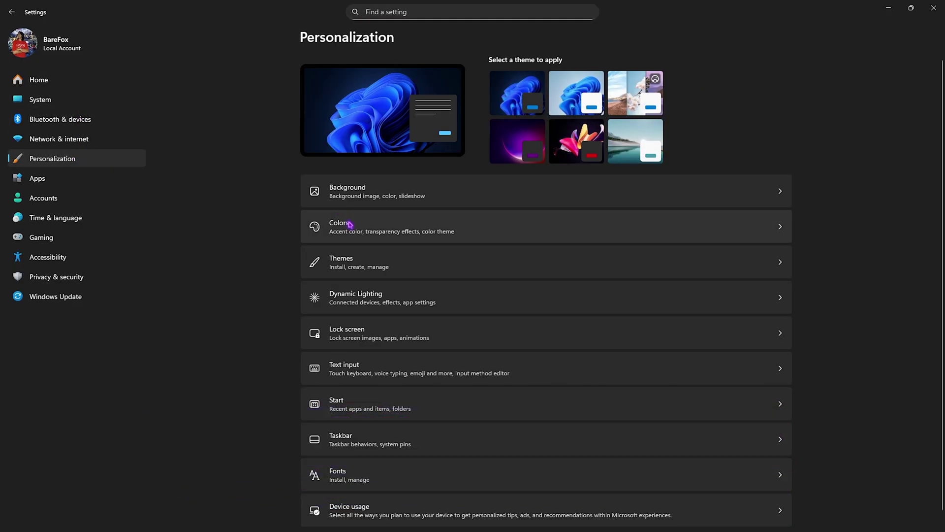
pyautogui.click(350, 225)
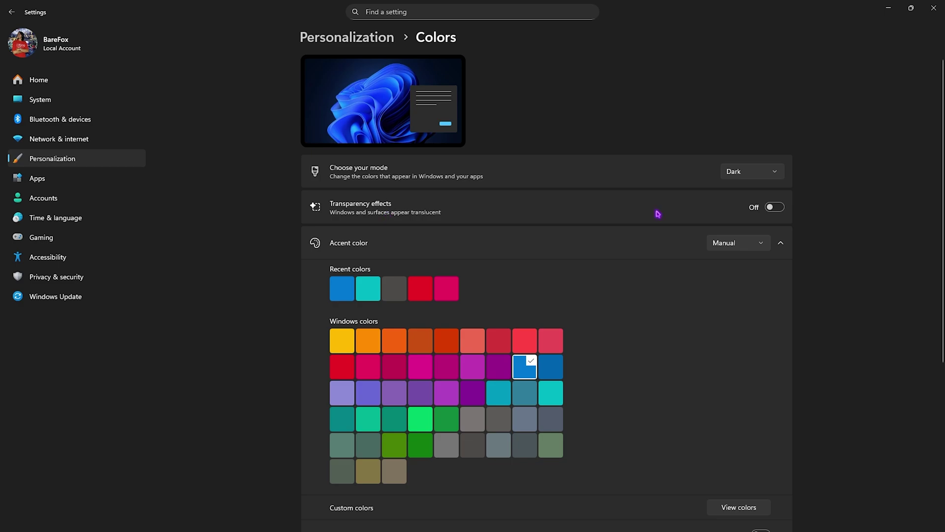
# - Check the Game Bar's controller option in the Gaming settings and return to the Gaming overview
pyautogui.click(75, 241)
pyautogui.click(363, 76)
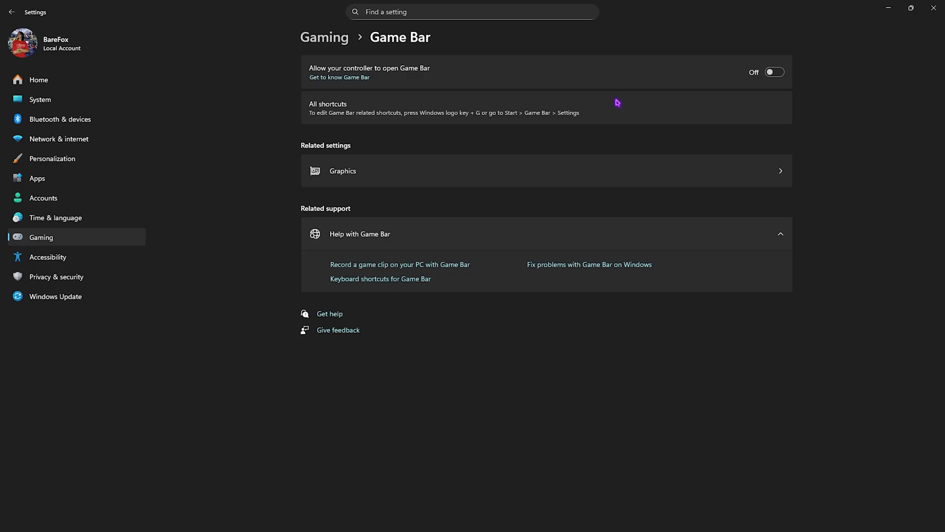
pyautogui.click(341, 49)
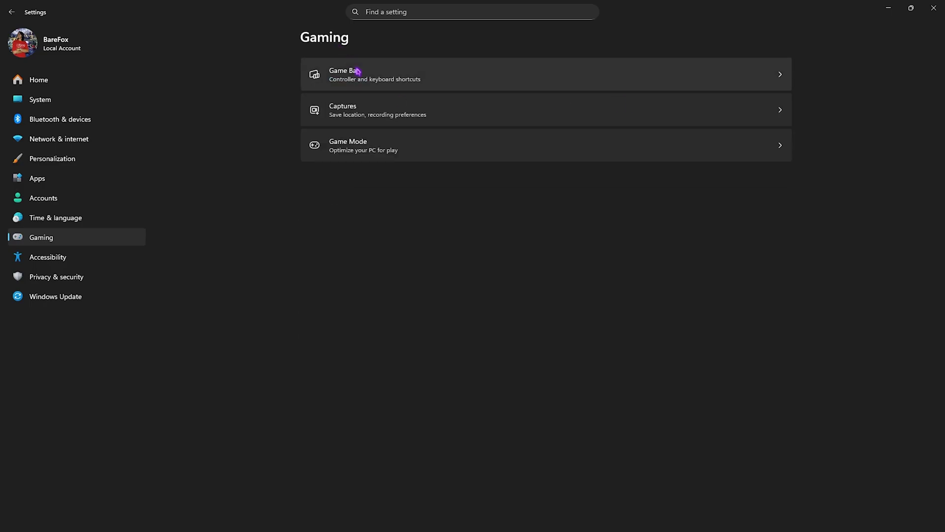
# - Check the Game Mode setting, then open the related Graphics settings and expand the advanced graphics settings
pyautogui.click(370, 151)
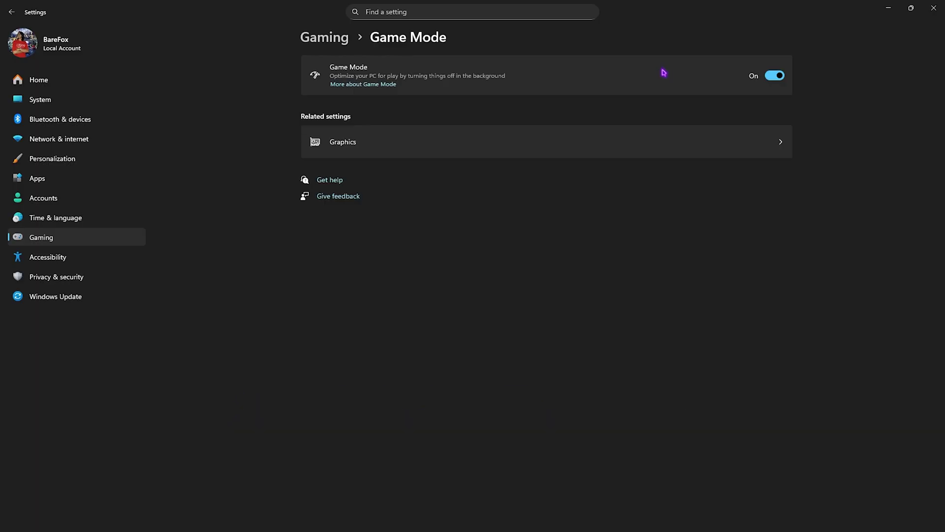
pyautogui.click(381, 147)
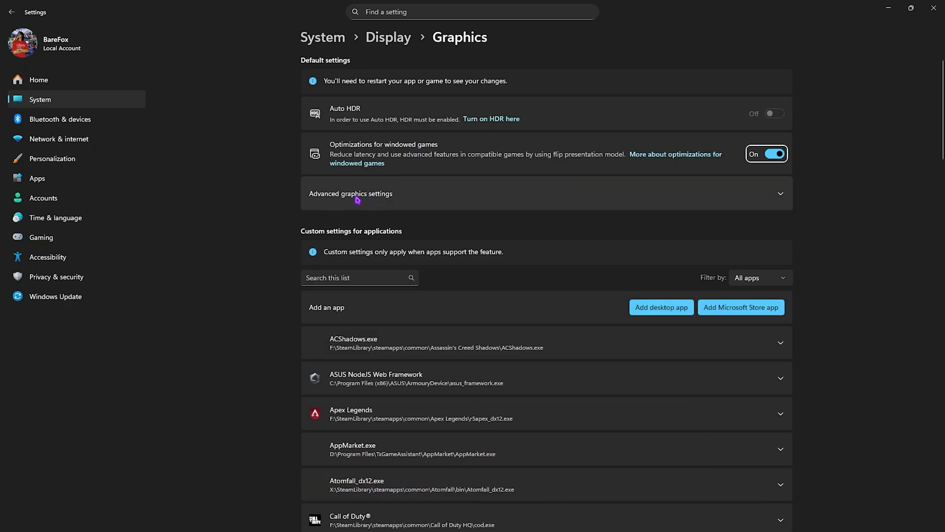
pyautogui.click(452, 202)
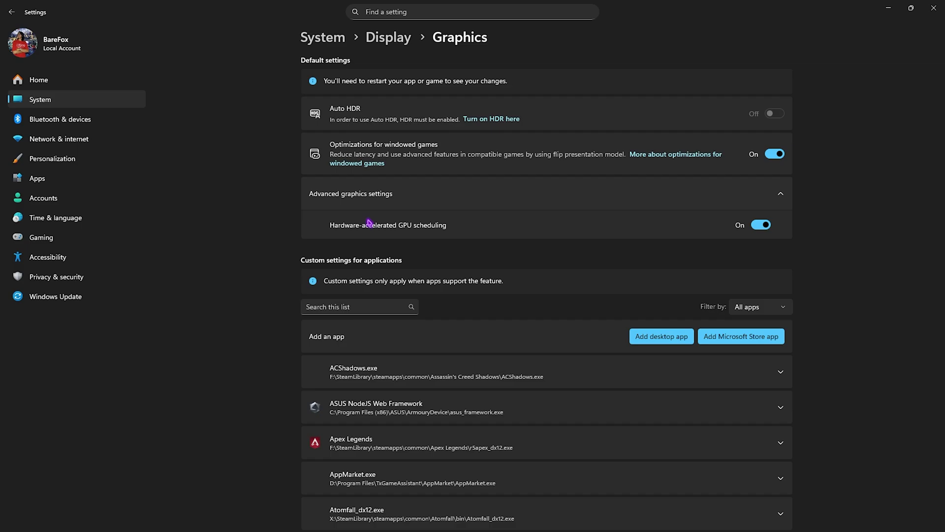
# - Try to add VALORANT-Win64-Shipping.exe from C:\Riot Games\VALORANT\live\ShooterGame\Binaries\Win64 as a desktop app with custom graphics settings
pyautogui.scroll(-2, 369, 222)
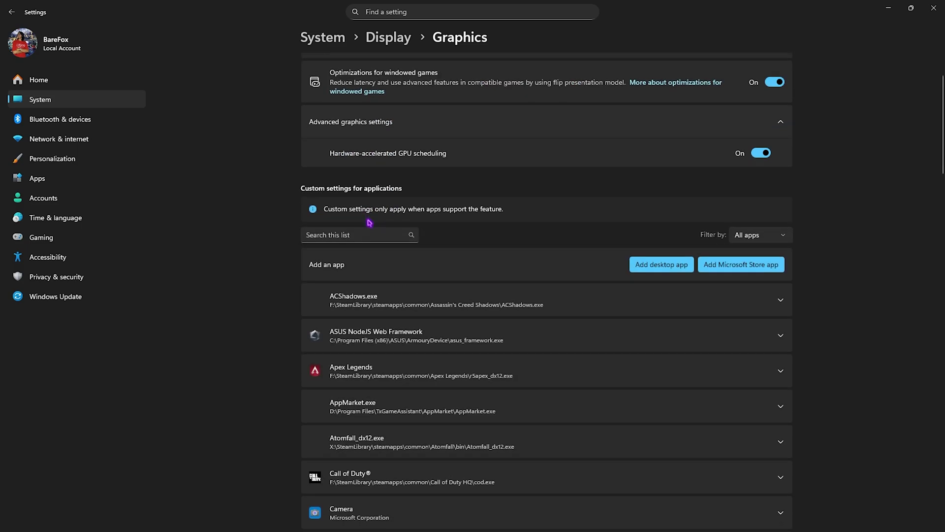
pyautogui.click(662, 265)
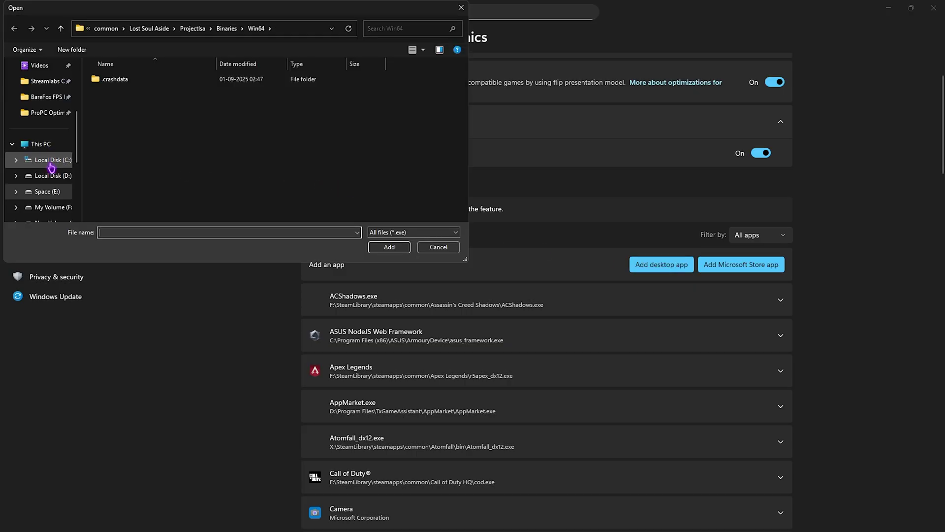
pyautogui.click(51, 167)
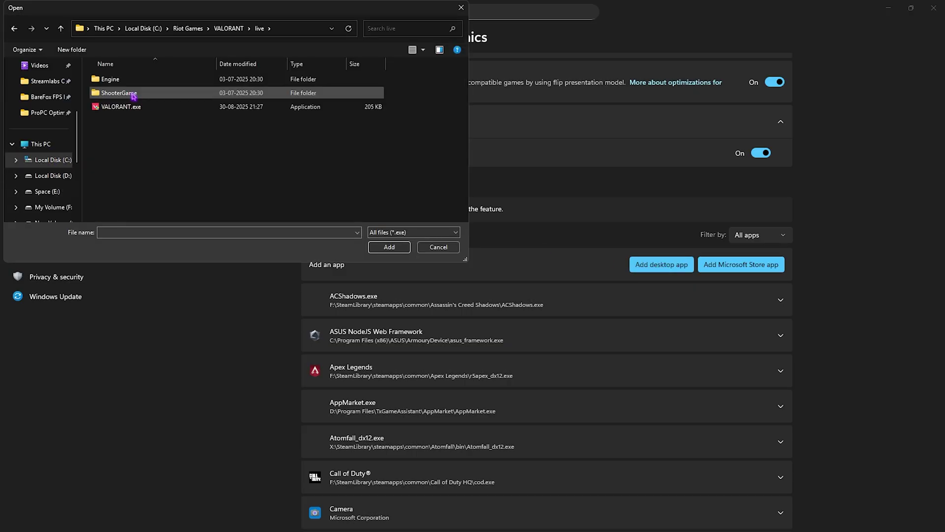
pyautogui.doubleClick(133, 93)
pyautogui.doubleClick(132, 79)
pyautogui.doubleClick(135, 80)
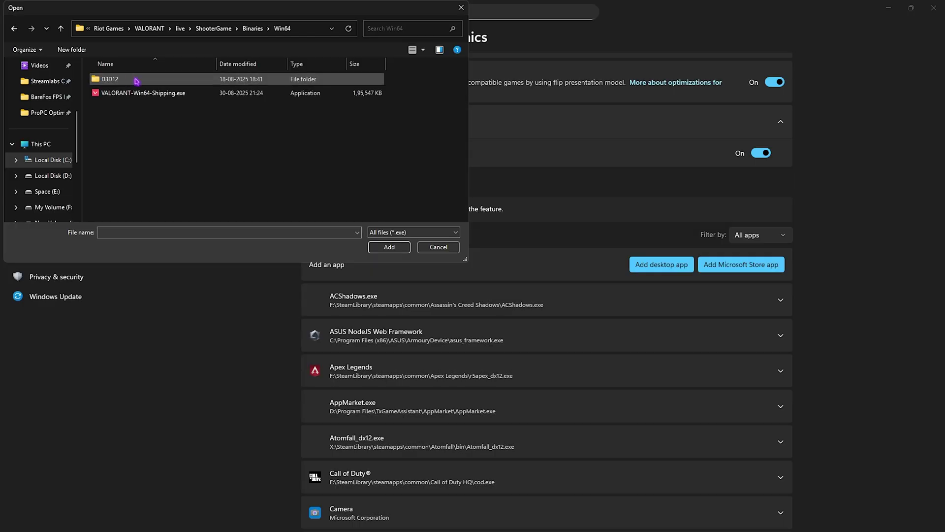
pyautogui.click(155, 92)
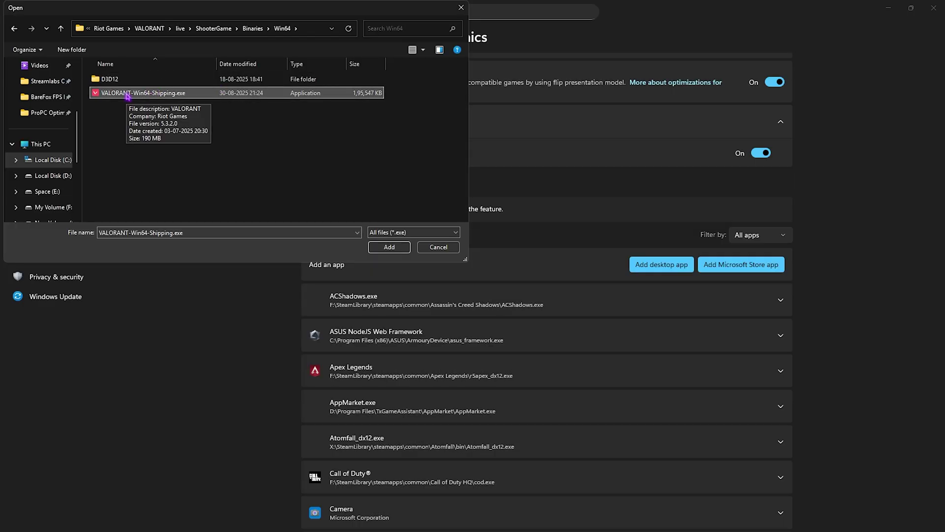
pyautogui.click(389, 250)
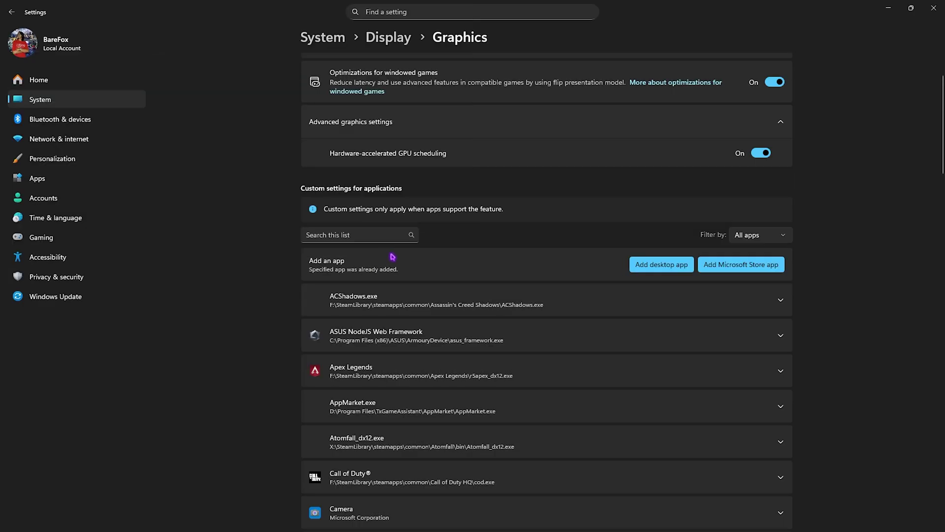
# - Set VALORANT's GPU preference to High Performance (NVIDIA GeForce RTX 2070 SUPER) in its custom graphics settings
pyautogui.scroll(-20, 465, 271)
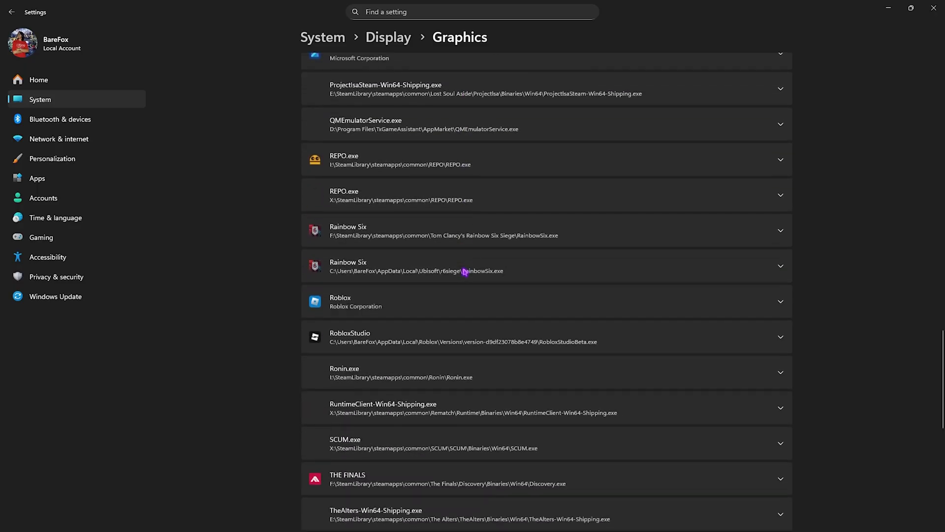
pyautogui.click(367, 243)
pyautogui.scroll(1, 457, 276)
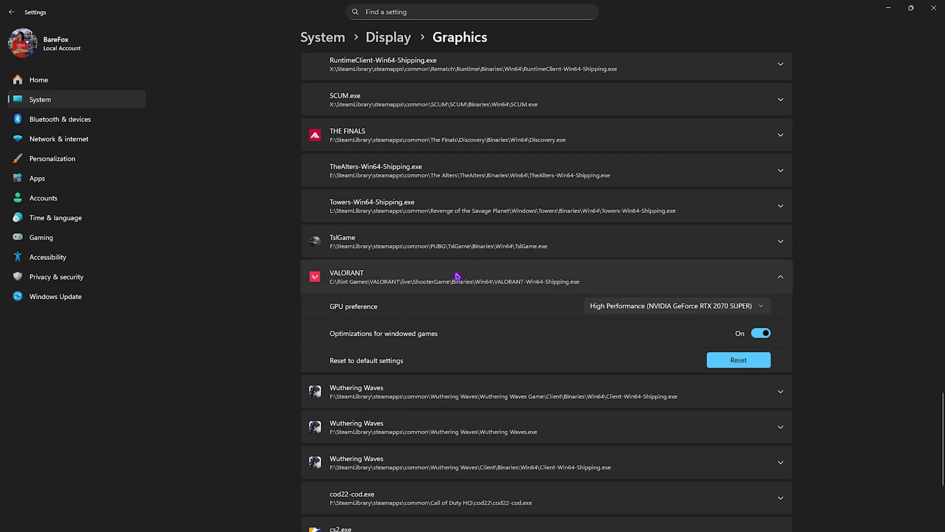
pyautogui.click(664, 307)
pyautogui.click(641, 309)
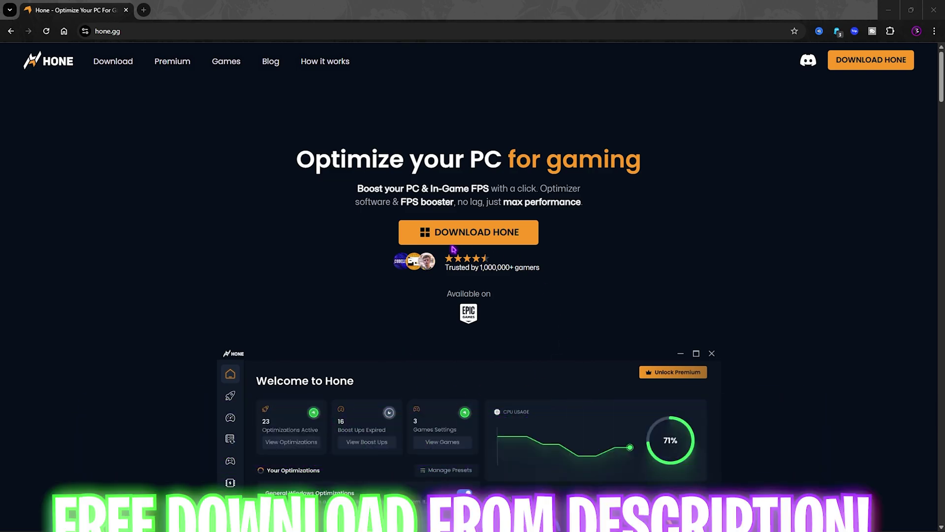
# - Download Hone from hone.gg and look through the list of optimizations in the Hone app
pyautogui.click(484, 237)
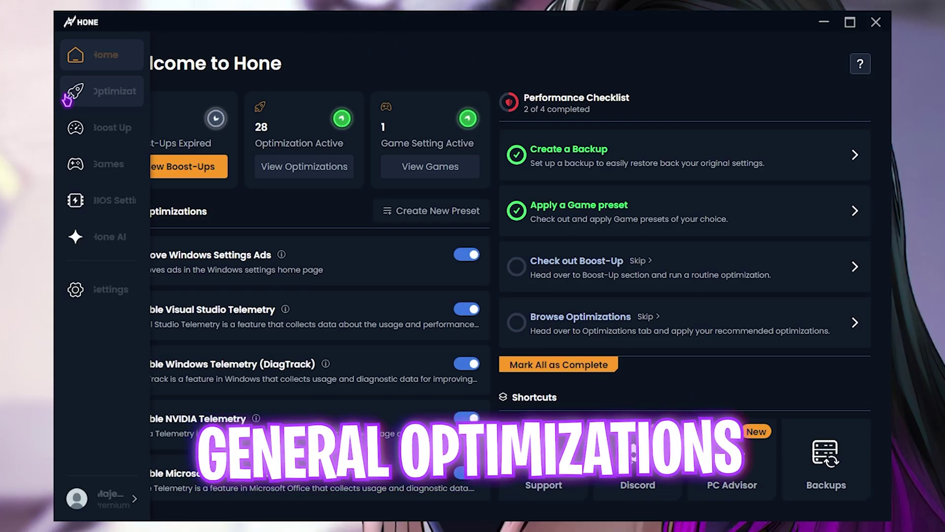
pyautogui.click(97, 93)
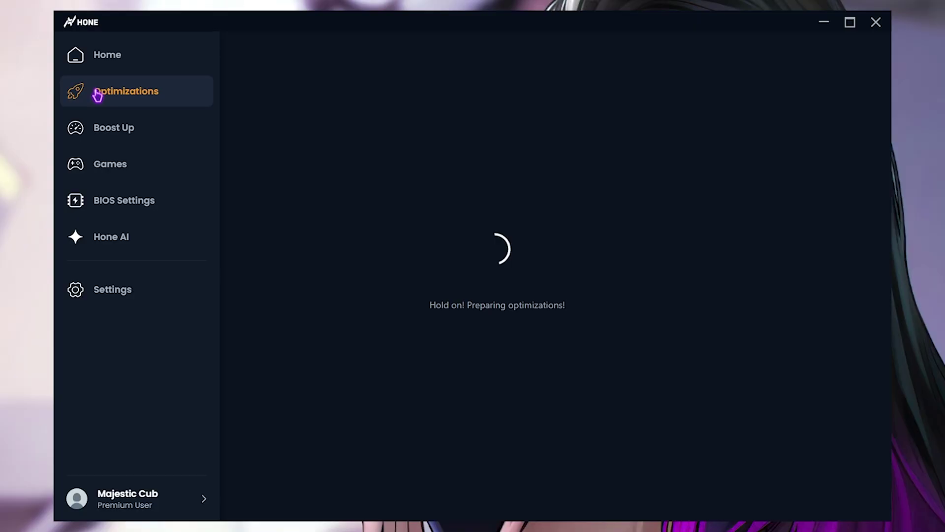
pyautogui.moveTo(881, 119); pyautogui.dragTo(884, 423)
# - Open VALORANT from Hone's game library to show its optimization presets
pyautogui.click(97, 166)
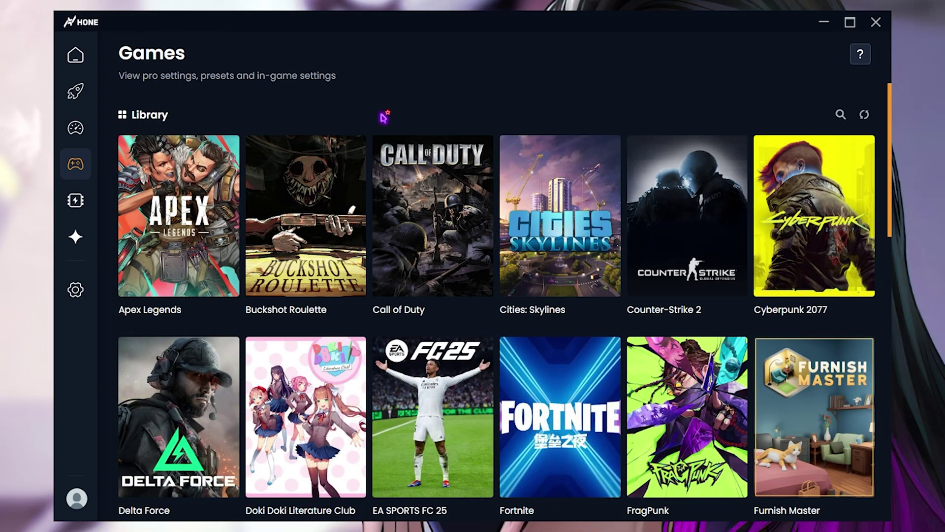
pyautogui.scroll(-15, 398, 231)
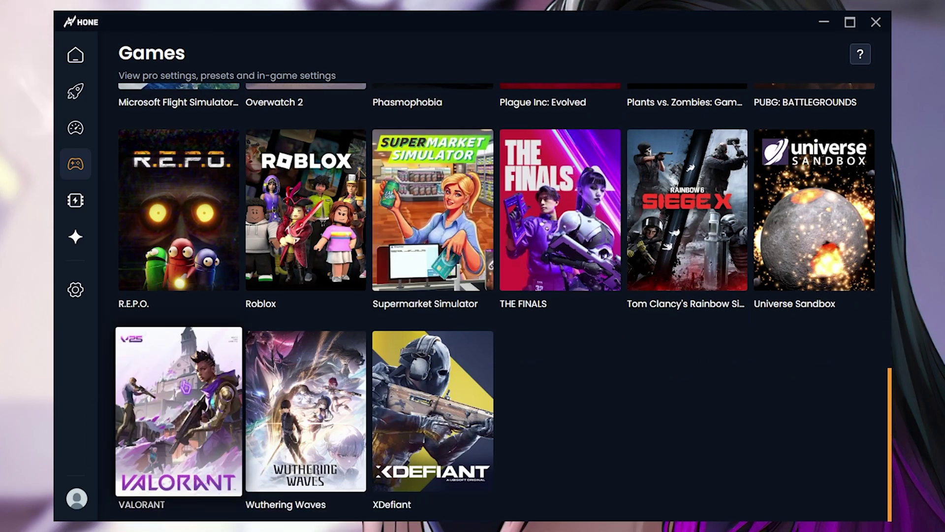
pyautogui.click(186, 387)
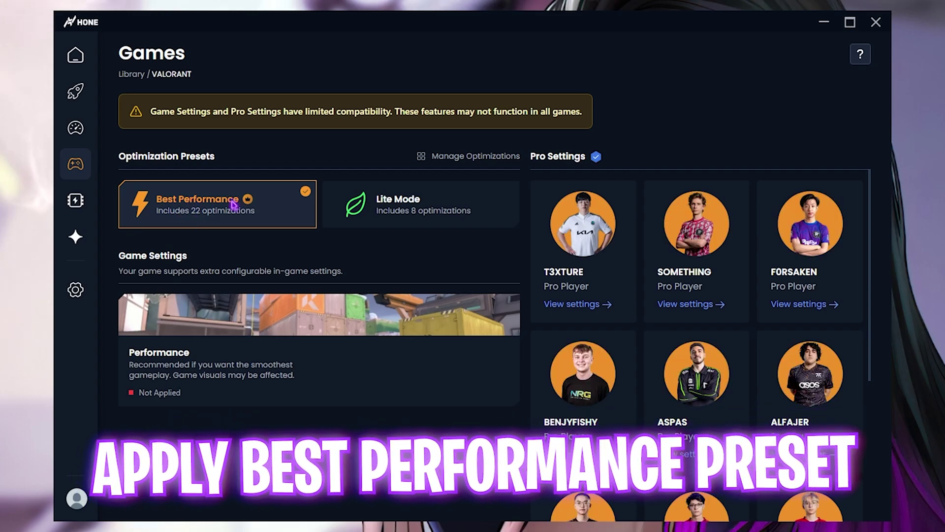
# - Look through the VALORANT pro players' settings and open the Performance game settings
pyautogui.scroll(-1, 662, 259)
pyautogui.scroll(-1, 714, 257)
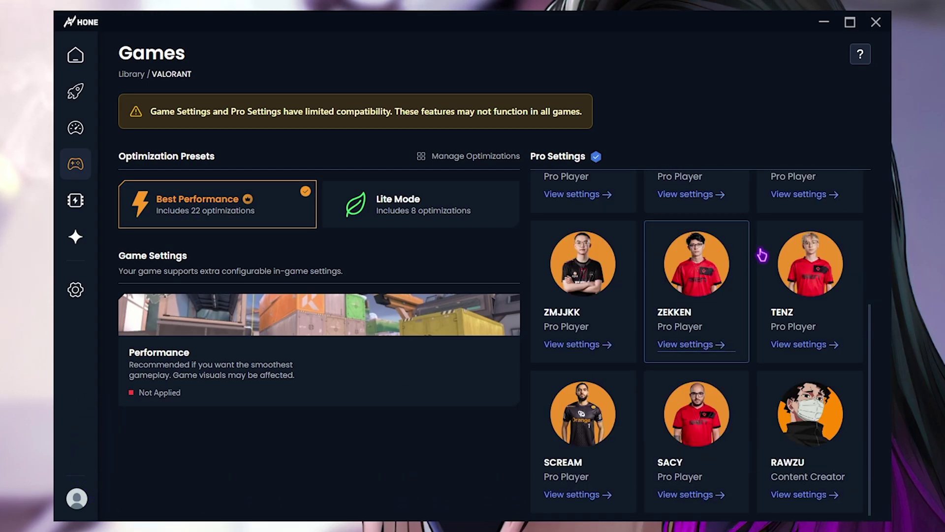
pyautogui.scroll(-1, 714, 335)
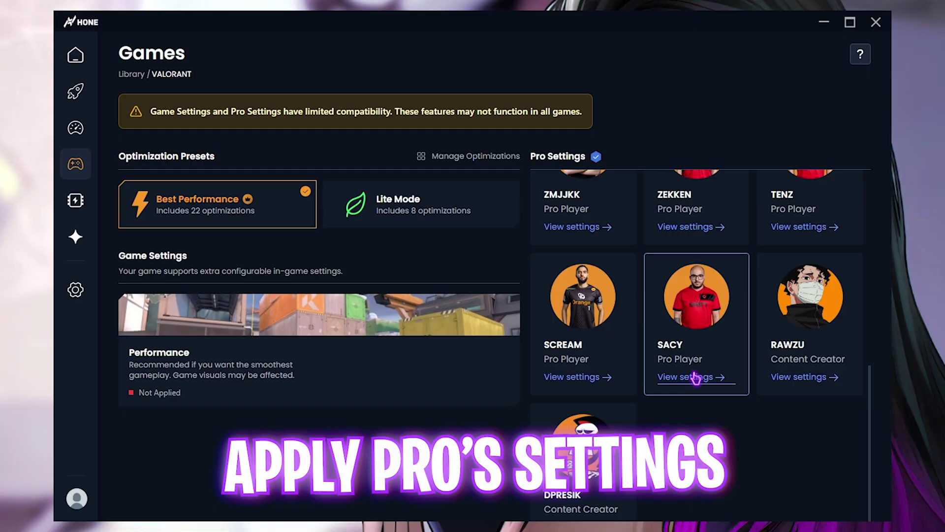
pyautogui.scroll(3, 696, 378)
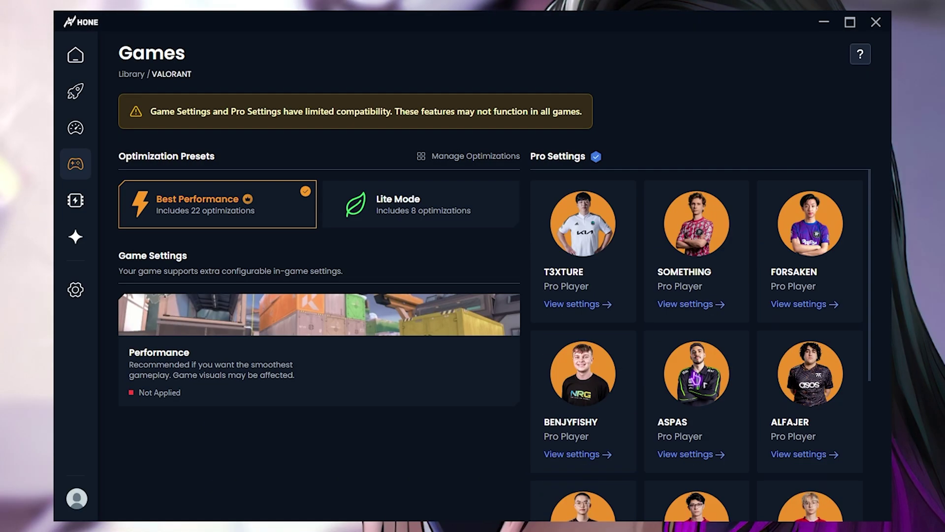
pyautogui.click(192, 369)
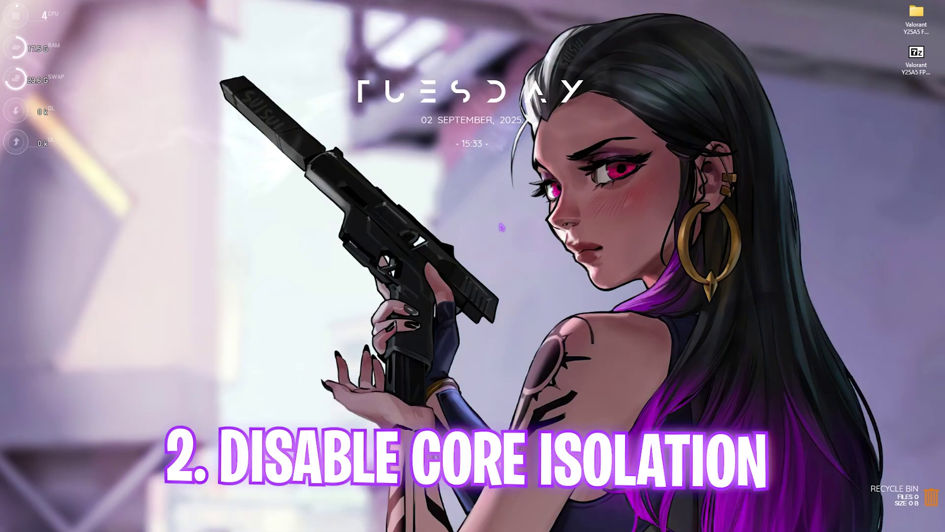
# - Search Windows for "core isolation" and open the Core isolation system settings
pyautogui.press('super')
pyautogui.write('core')
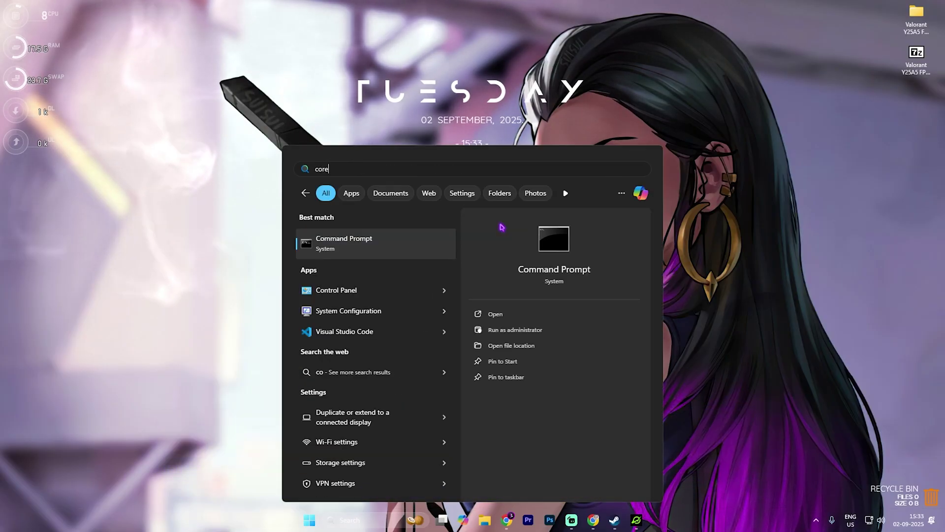
pyautogui.write(' isolation')
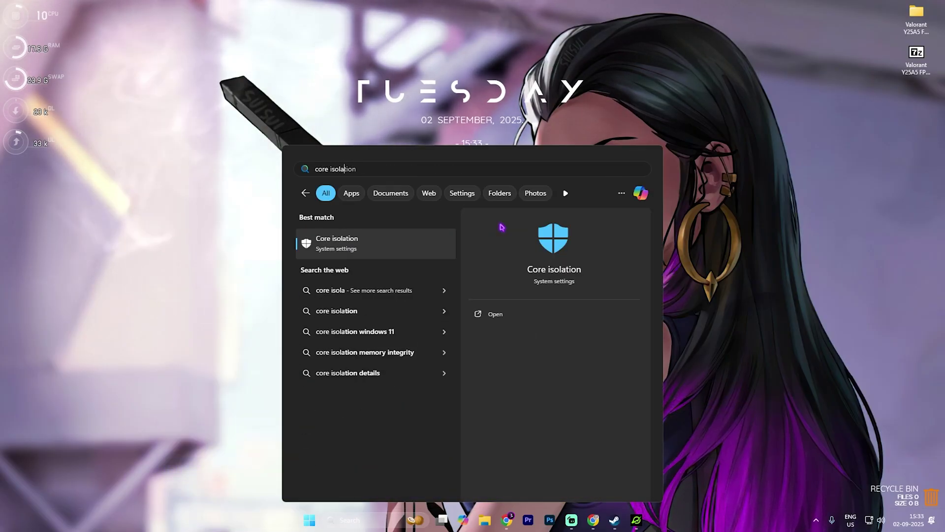
pyautogui.click(351, 239)
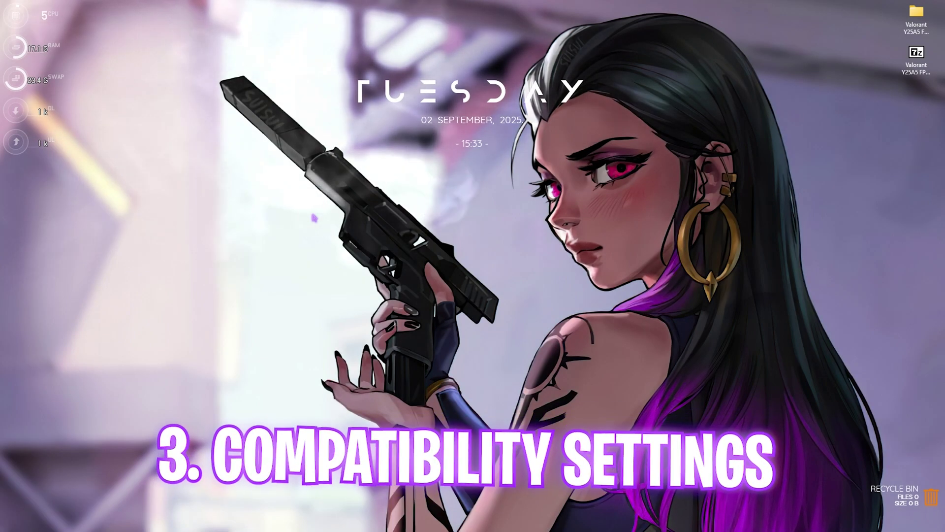
# - Find VALORANT in Windows search and follow its shortcut to the Riot Client install folder, shown in a maximized window
pyautogui.press('super')
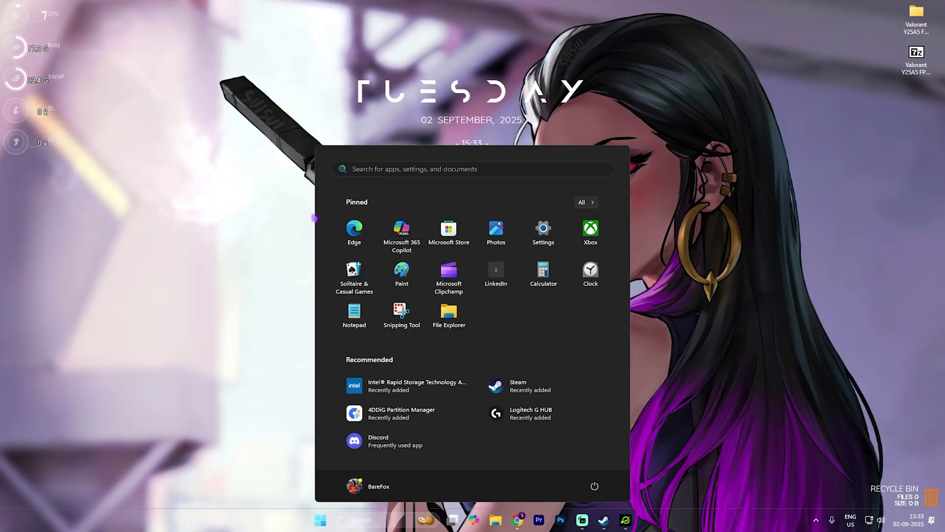
pyautogui.write('val')
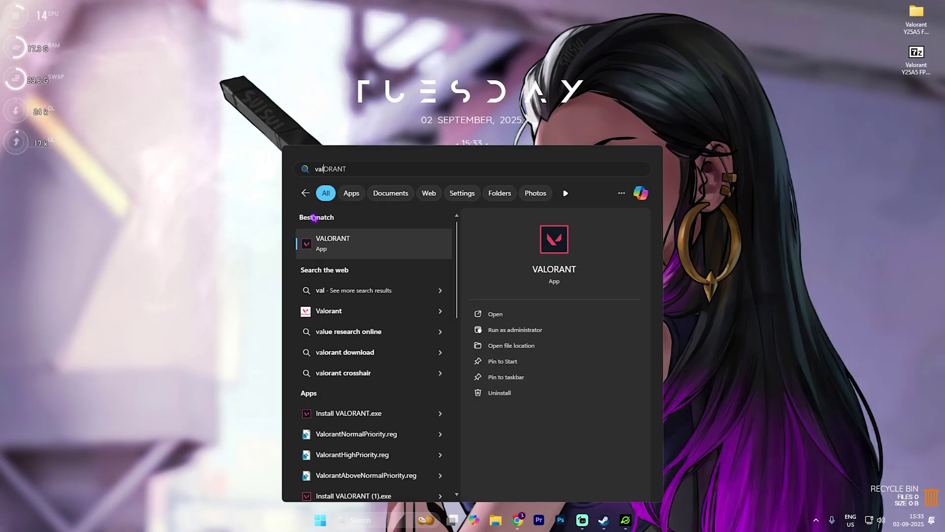
pyautogui.click(508, 346)
pyautogui.rightClick(442, 108)
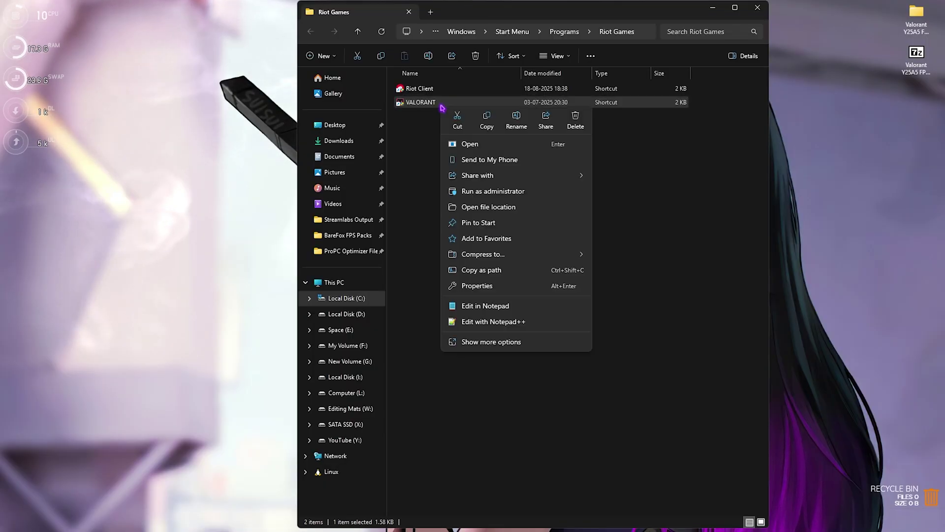
pyautogui.click(499, 205)
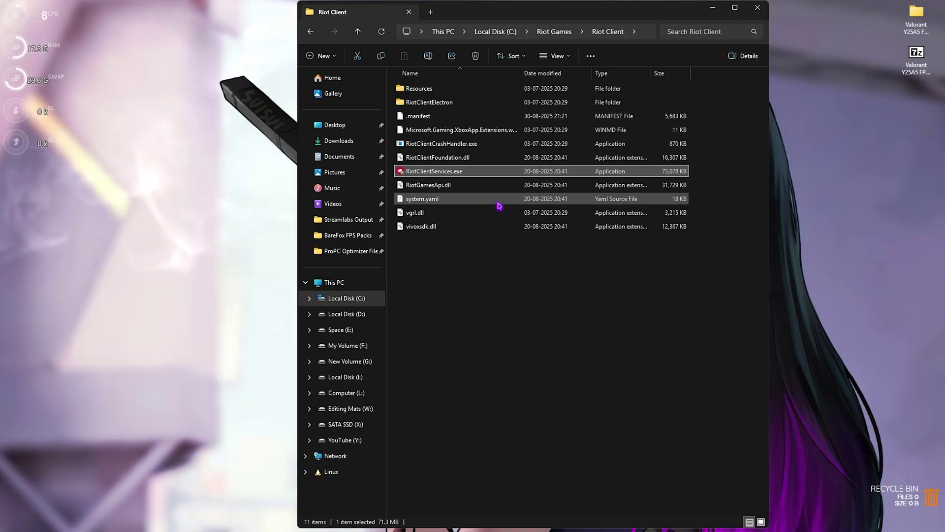
pyautogui.press('super+Up')
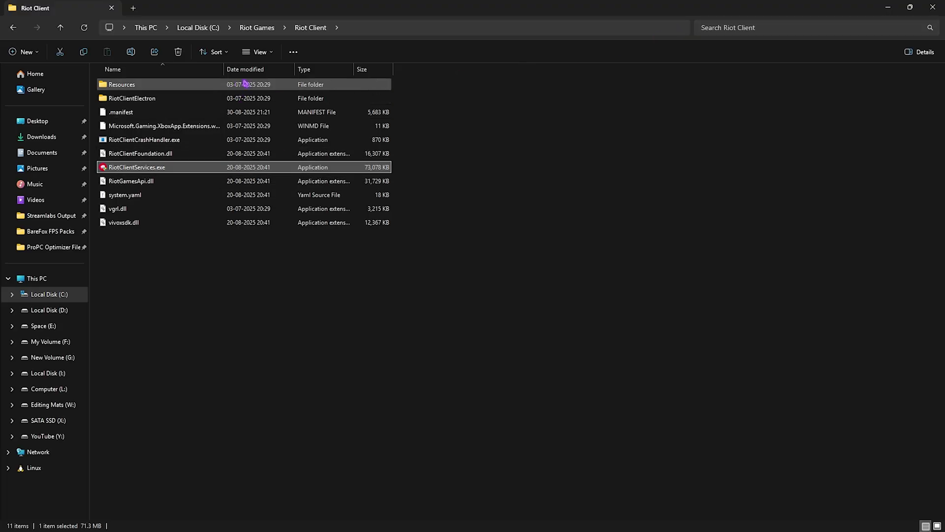
# - Go up to the Riot Games folder and browse into VALORANT\live\ShooterGame\Binaries\Win64 to find the game executable
pyautogui.click(268, 29)
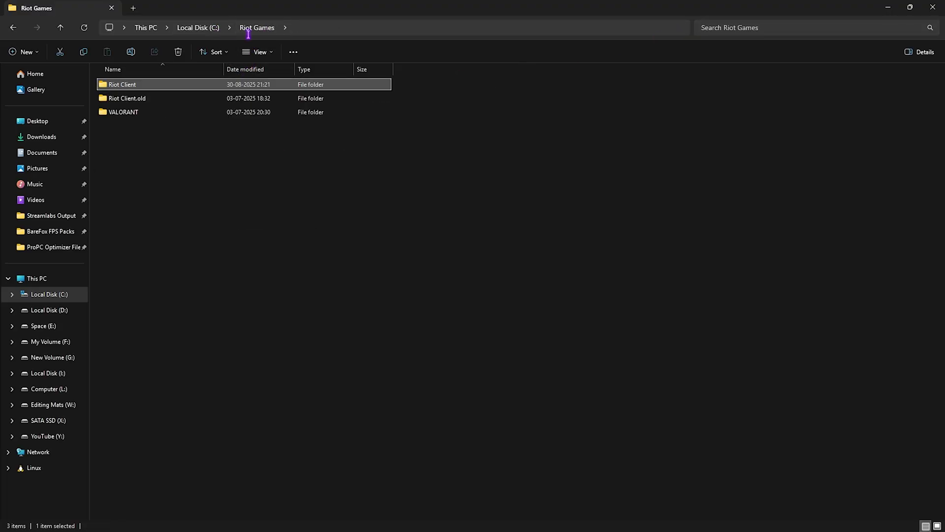
pyautogui.doubleClick(144, 113)
pyautogui.doubleClick(141, 87)
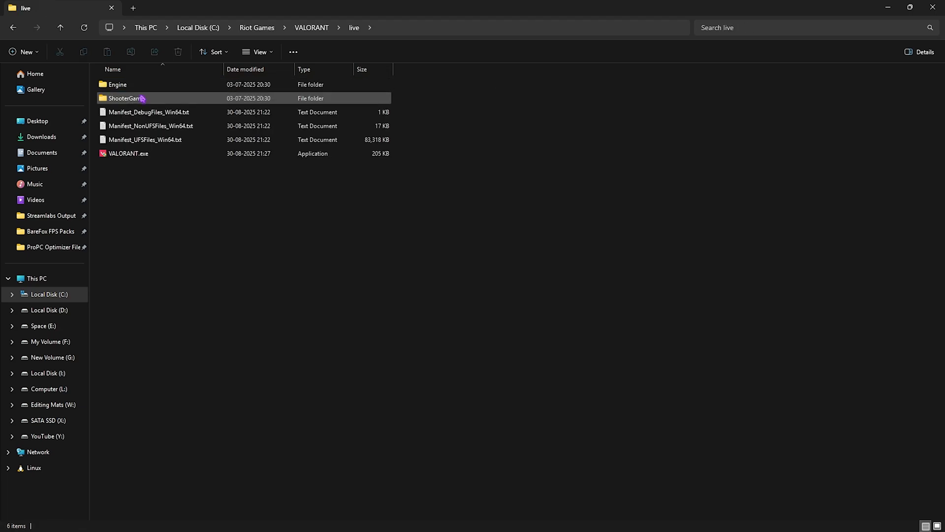
pyautogui.doubleClick(142, 98)
pyautogui.doubleClick(135, 86)
pyautogui.doubleClick(135, 86)
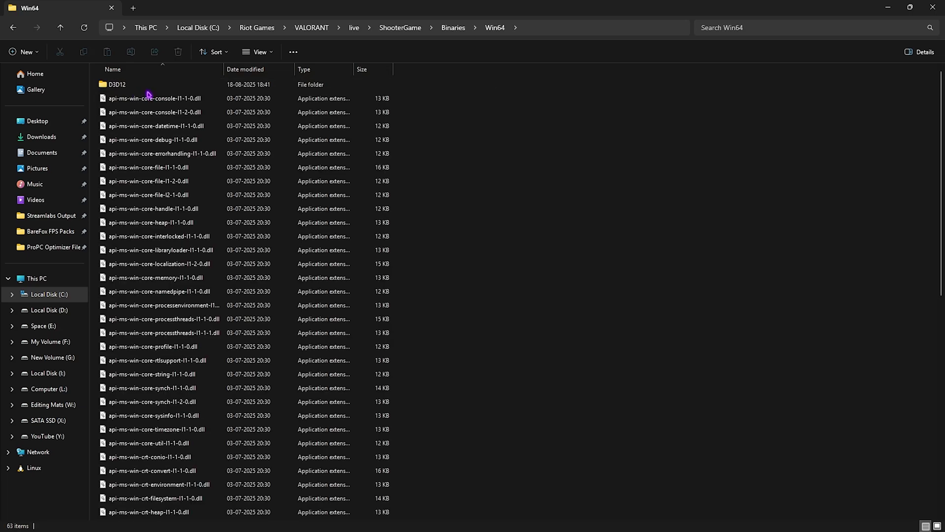
pyautogui.scroll(-10, 156, 236)
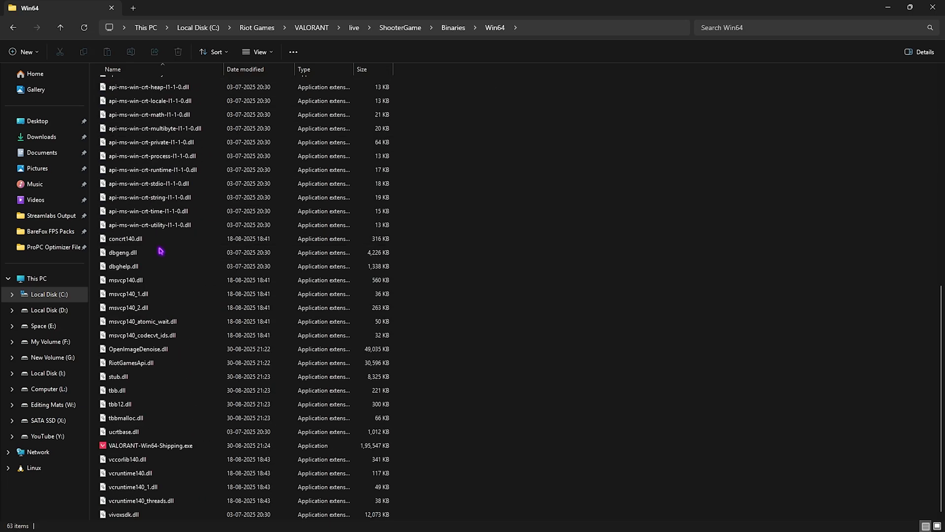
# - Check the fullscreen optimization and high DPI scaling override options in the compatibility properties of VALORANT-Win64-Shipping.exe, and accept them
pyautogui.click(141, 446)
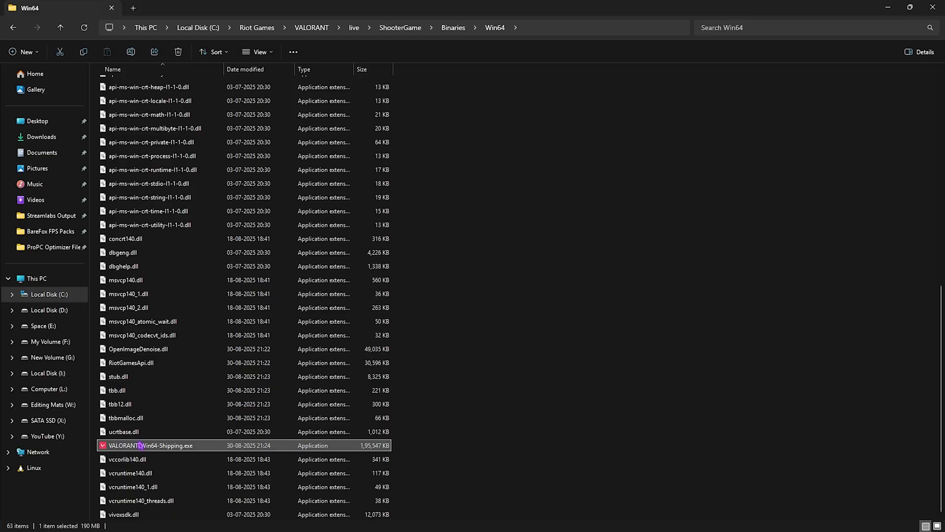
pyautogui.rightClick(141, 445)
pyautogui.click(177, 377)
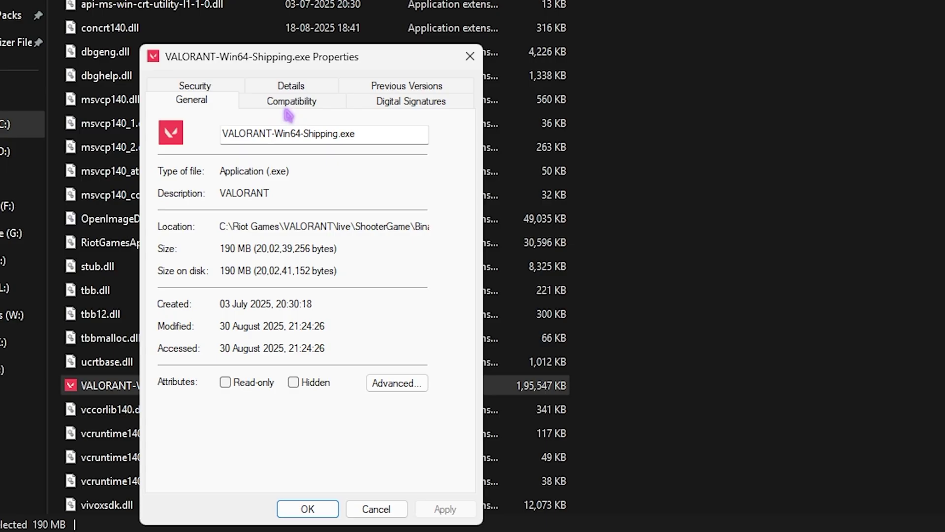
pyautogui.click(291, 101)
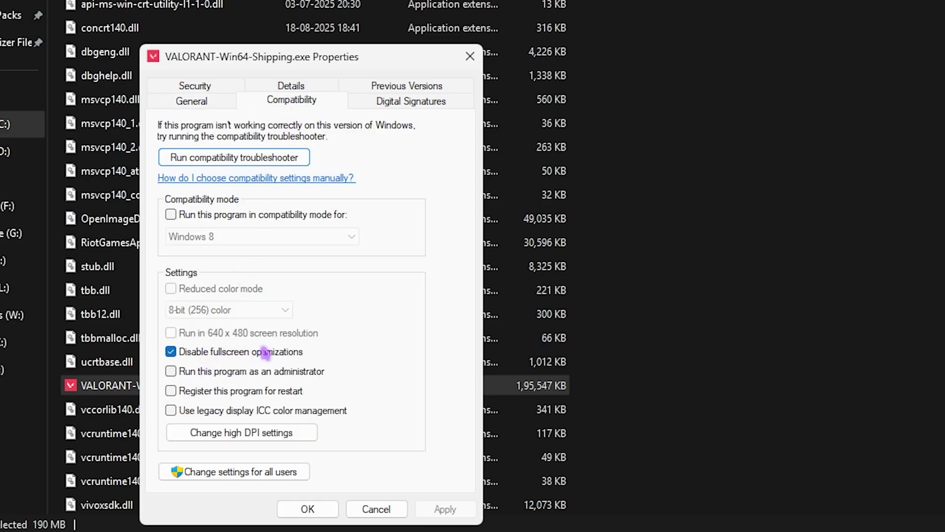
pyautogui.click(230, 434)
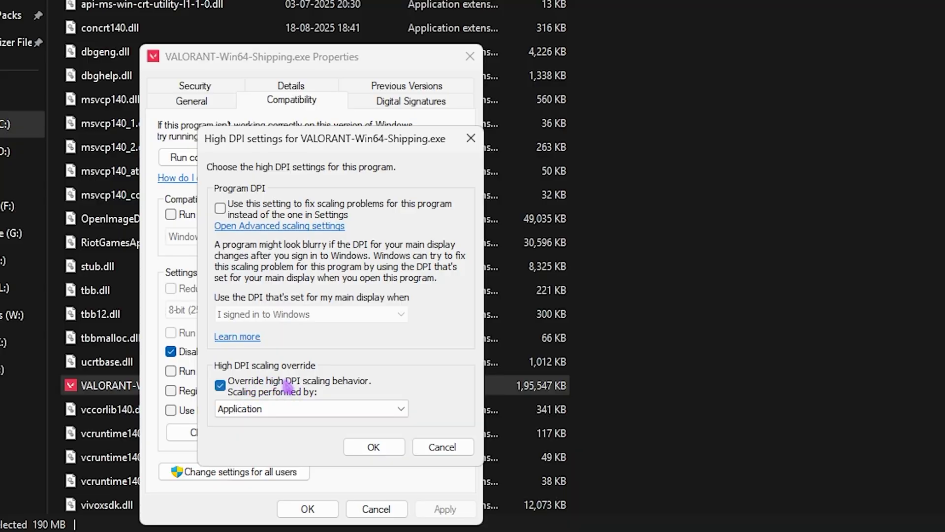
pyautogui.click(375, 446)
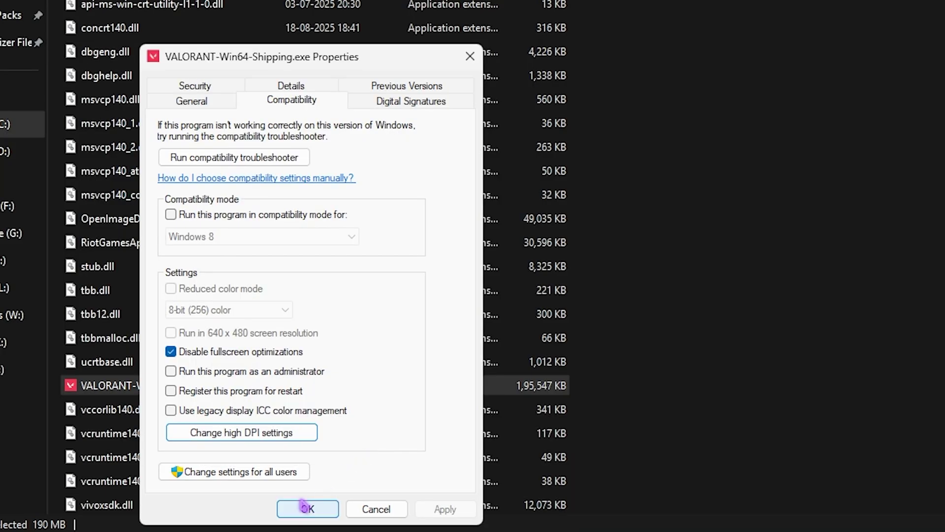
pyautogui.click(305, 508)
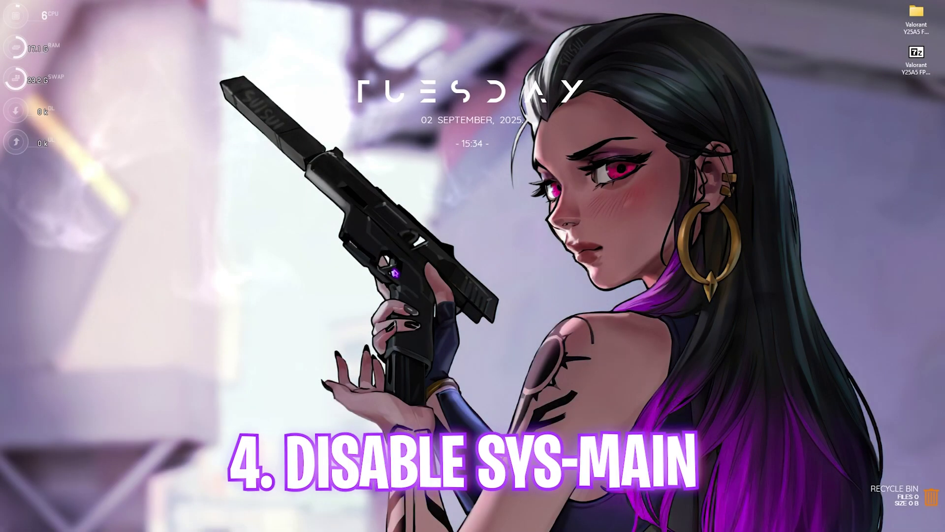
# - Search Windows for "services" and open the Services console
pyautogui.press('super')
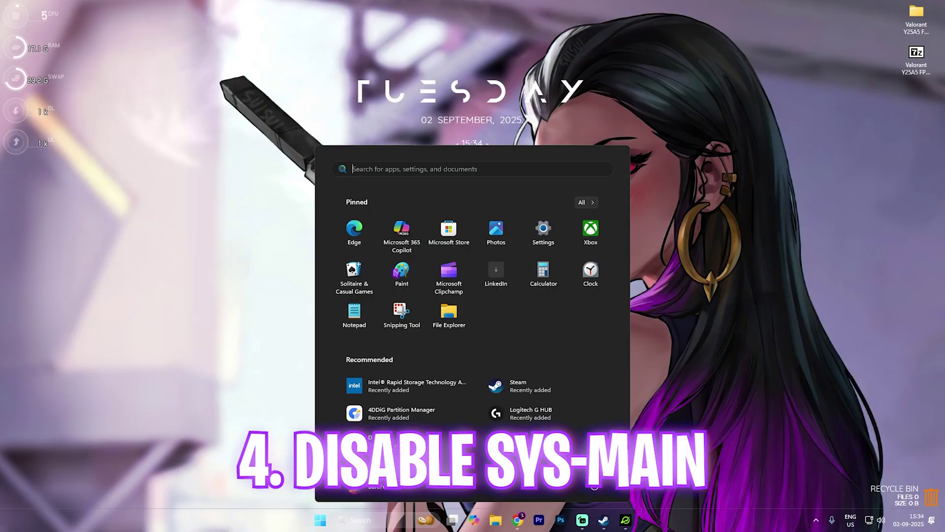
pyautogui.write('services')
pyautogui.press('Return')
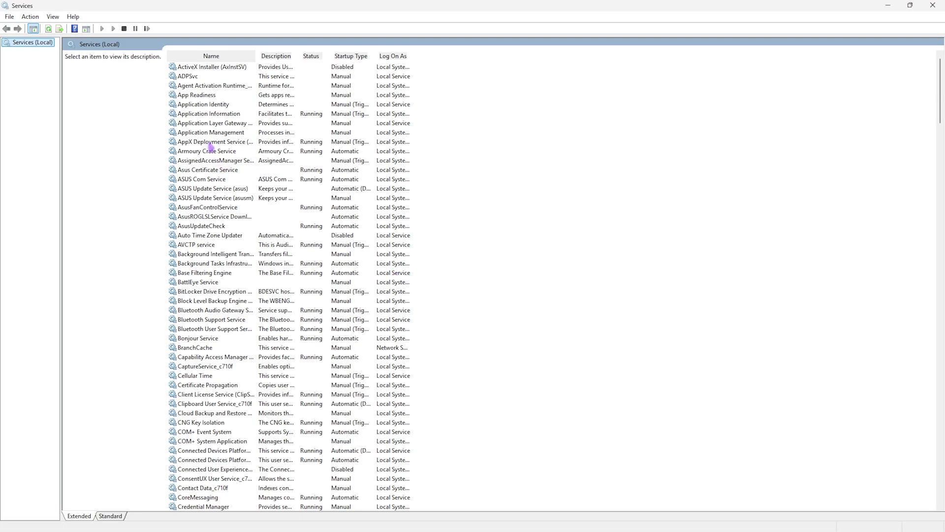
# - Find the SysMain service, set its startup type to Disabled, apply it and close its properties
pyautogui.click(227, 142)
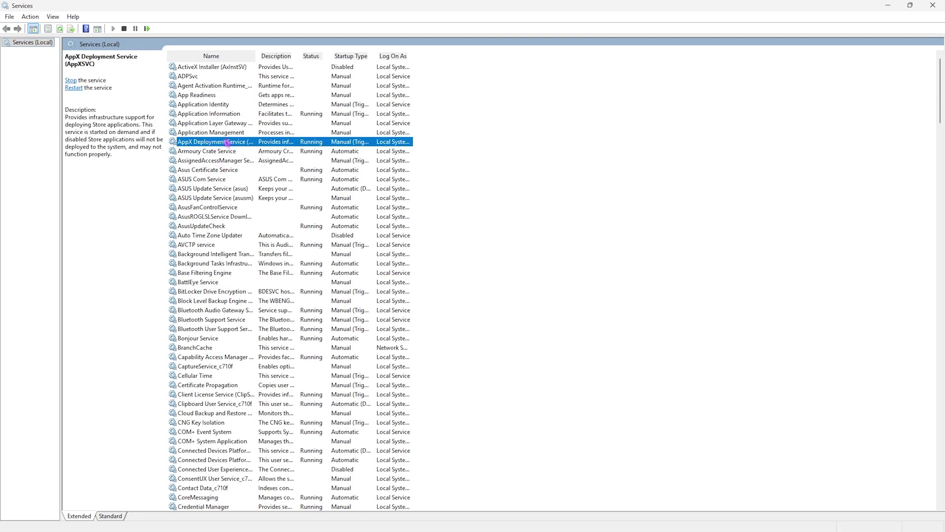
pyautogui.press('s')
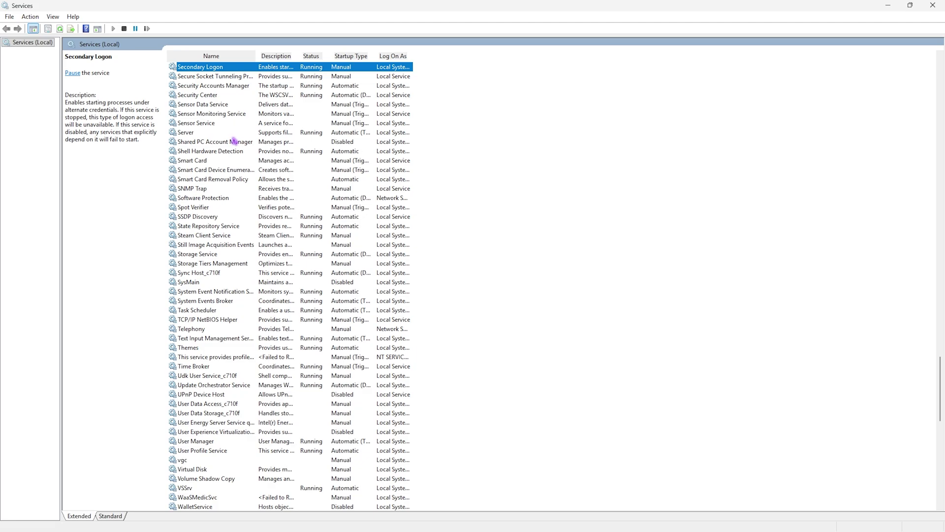
pyautogui.click(202, 284)
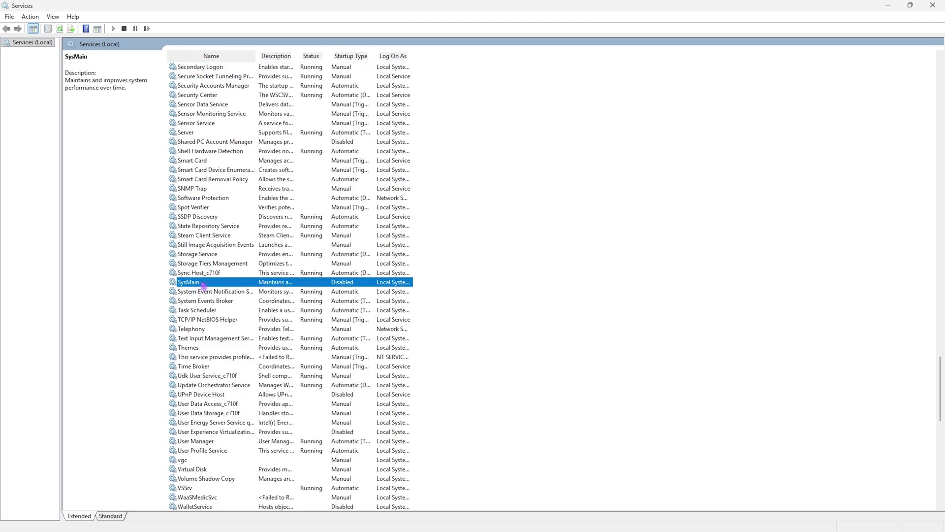
pyautogui.rightClick(206, 285)
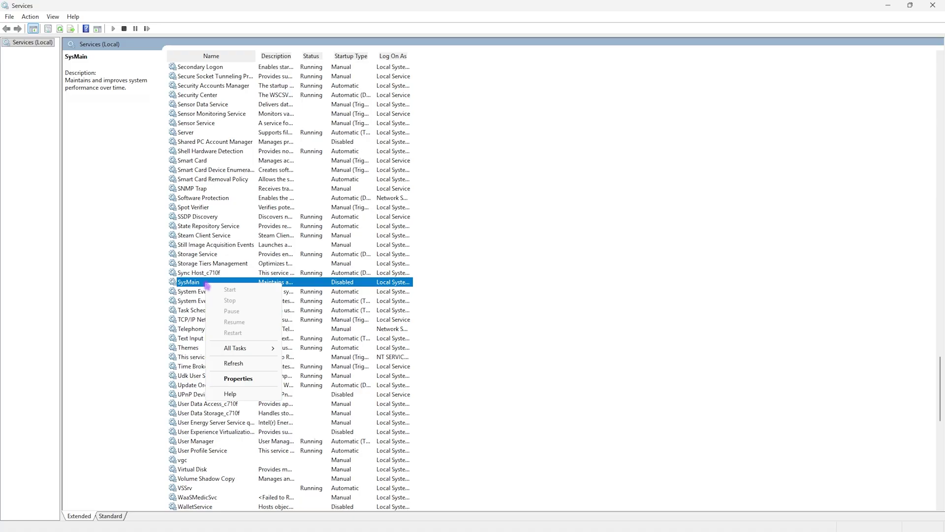
pyautogui.click(250, 377)
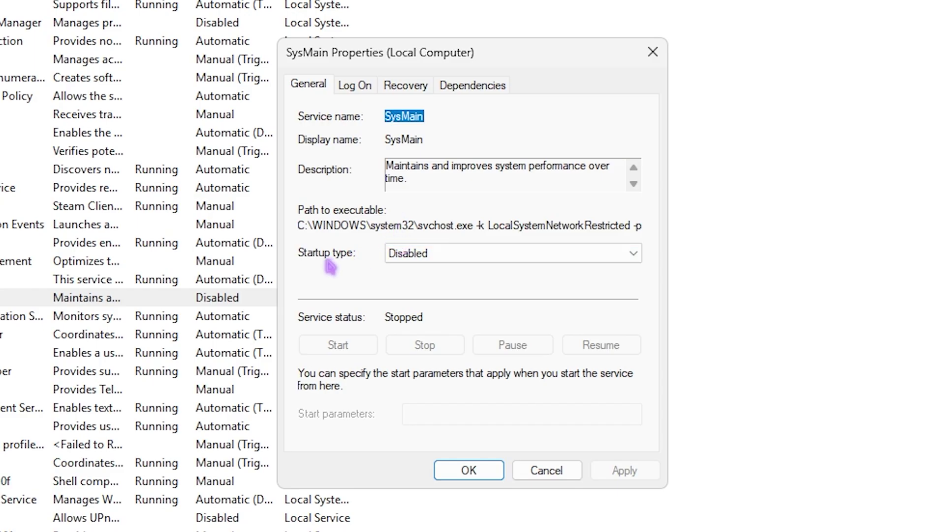
pyautogui.click(443, 261)
pyautogui.click(409, 309)
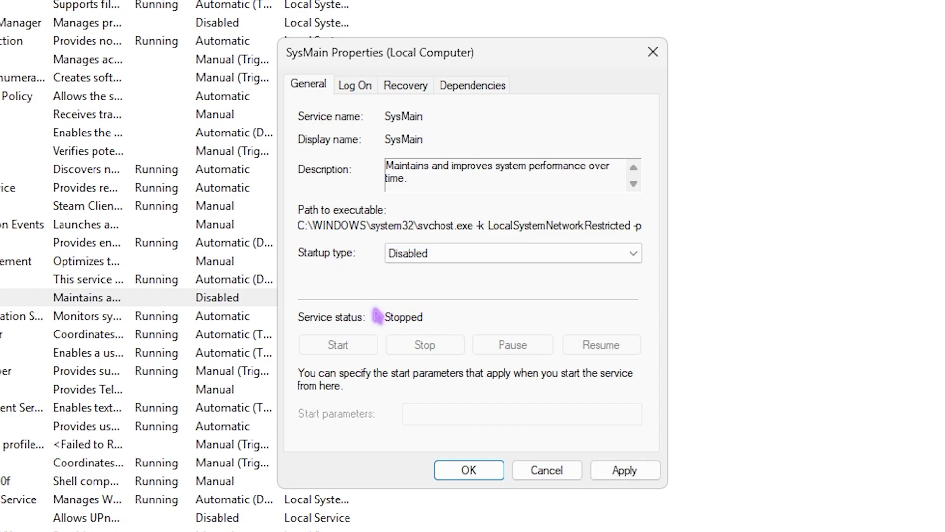
pyautogui.click(625, 471)
pyautogui.click(653, 54)
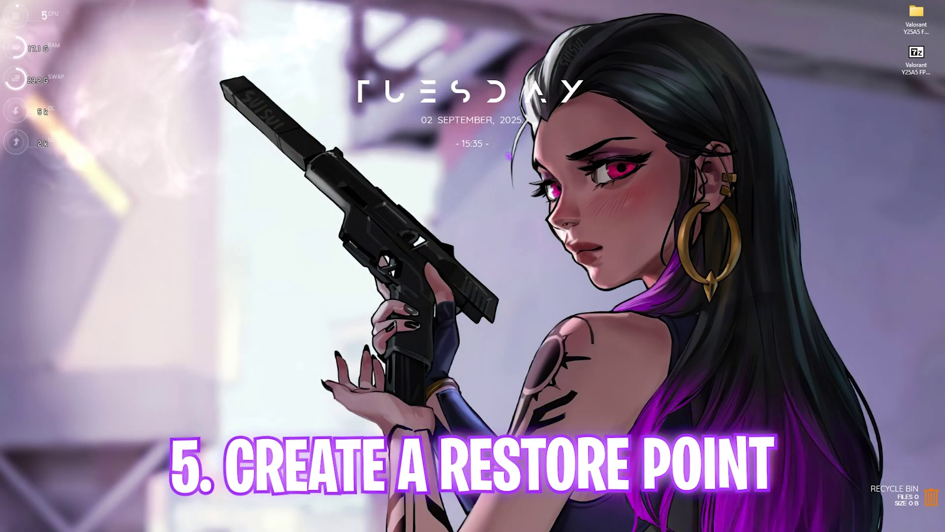
# - Search Windows for "create a restore point" and open the System Protection settings with their list of drives
pyautogui.press('super')
pyautogui.write('create a restore point')
pyautogui.press('Return')
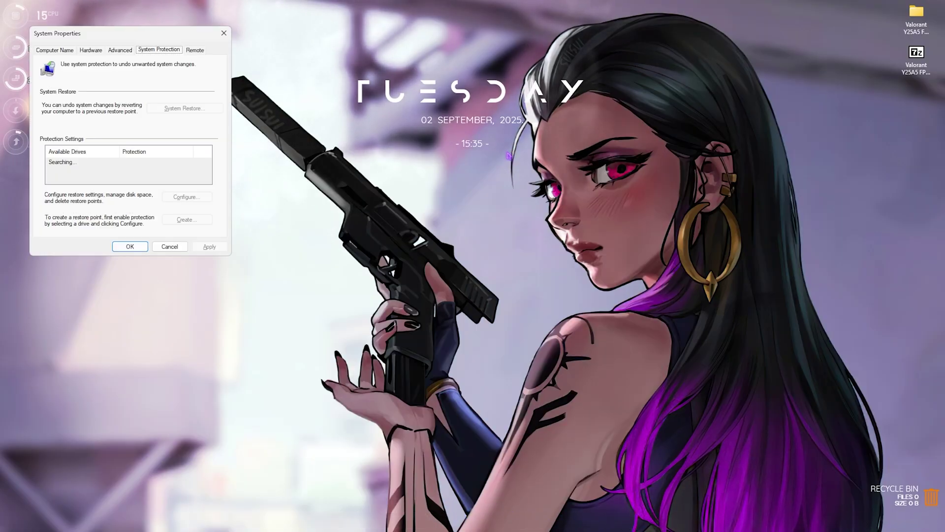
pyautogui.scroll(-1, 158, 326)
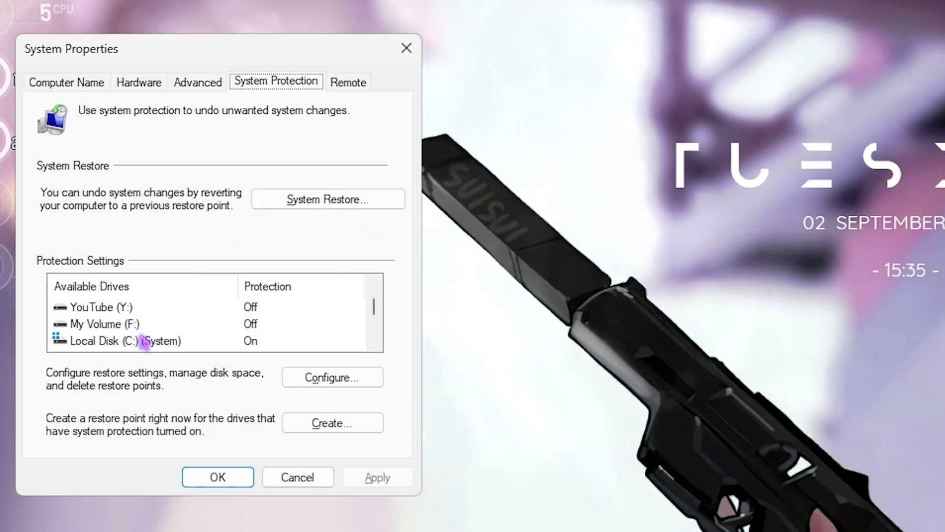
# - Create a restore point described as "Valora" with Local Disk (C:) selected, and close System Properties
pyautogui.click(150, 341)
pyautogui.click(350, 422)
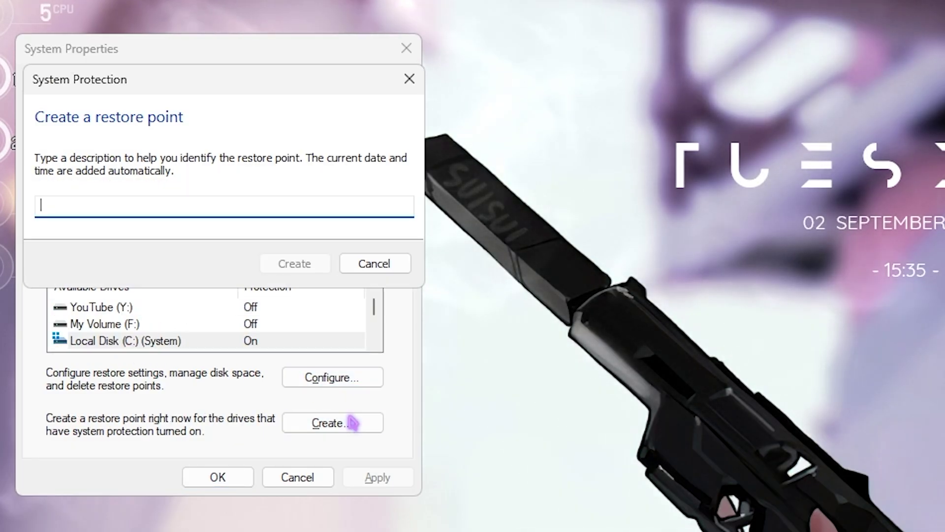
pyautogui.write('Valora')
pyautogui.press('Return')
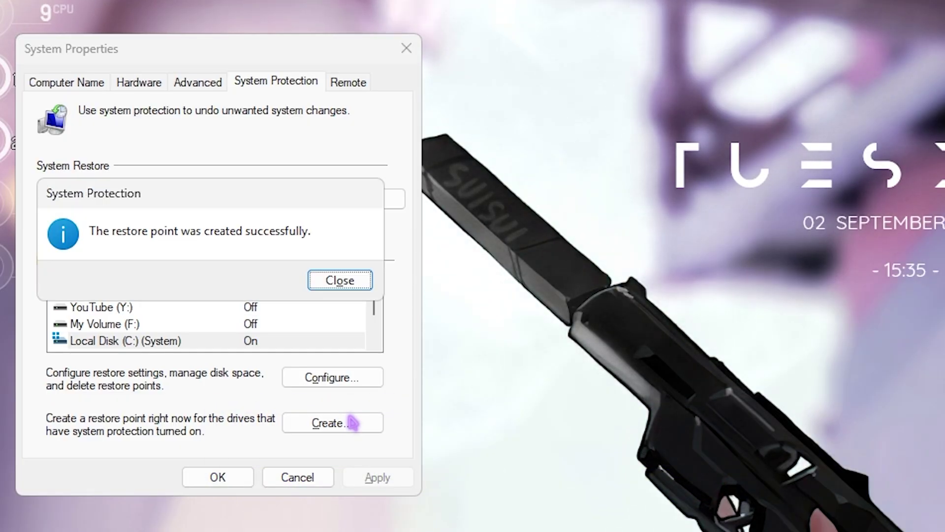
pyautogui.press('Return')
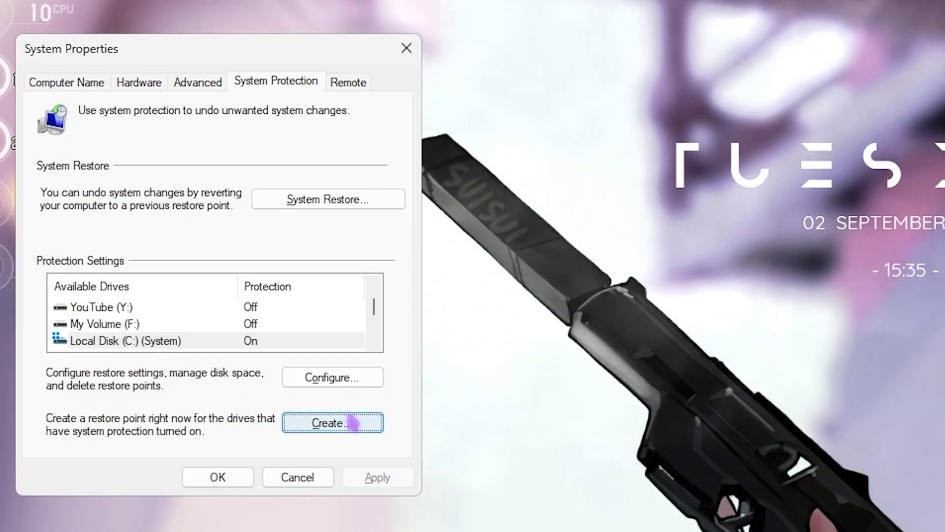
pyautogui.click(417, 50)
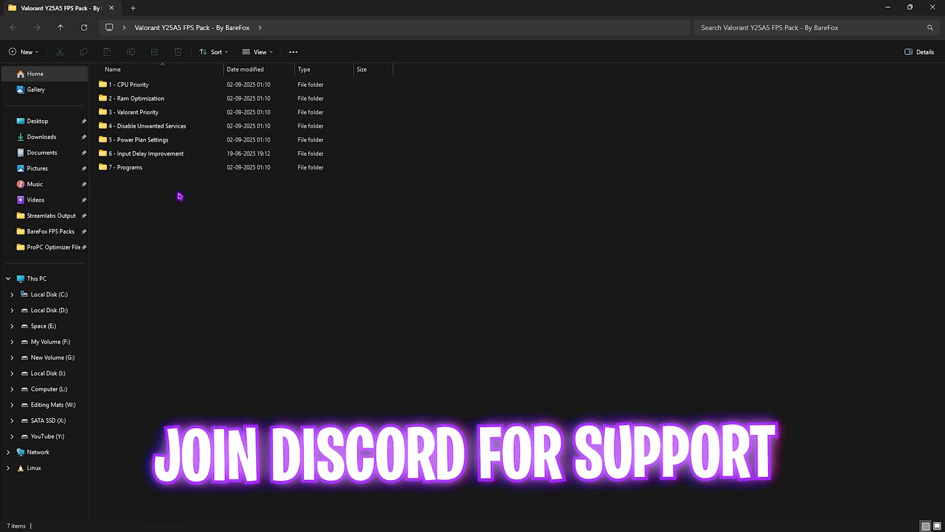
# - Look over the Valorant FPS pack's folders and examine the AMD and INTEL folders inside 1 - CPU Priority
pyautogui.moveTo(179, 196); pyautogui.dragTo(144, 81)
pyautogui.click(148, 216)
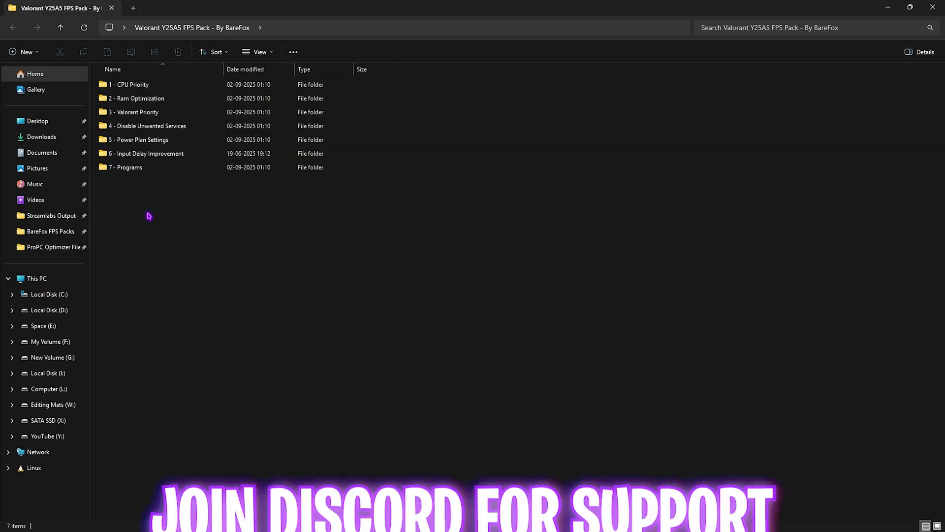
pyautogui.doubleClick(139, 87)
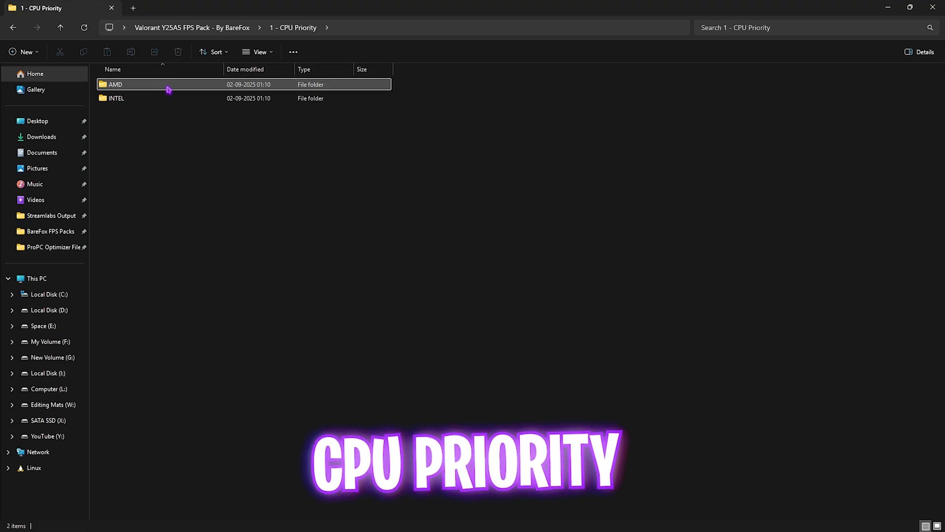
pyautogui.doubleClick(146, 88)
pyautogui.hotkey('alt', 'Left')
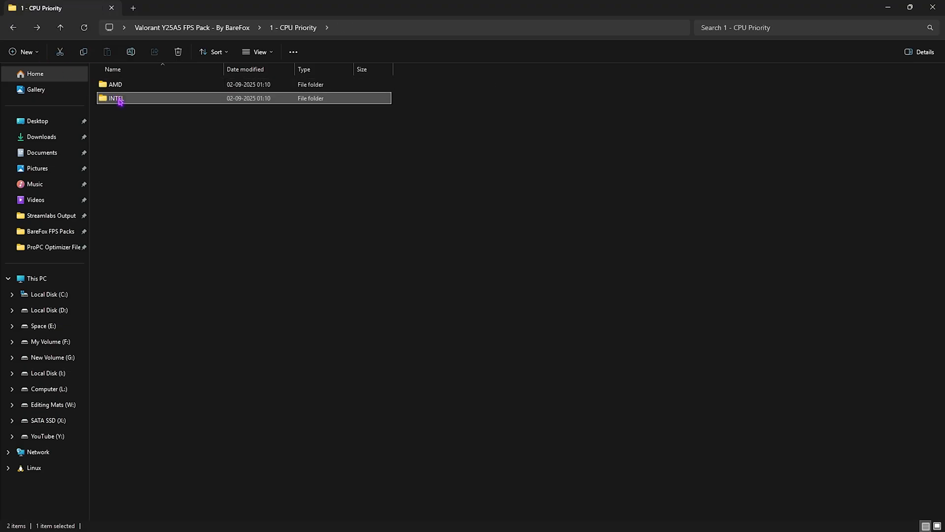
pyautogui.doubleClick(119, 99)
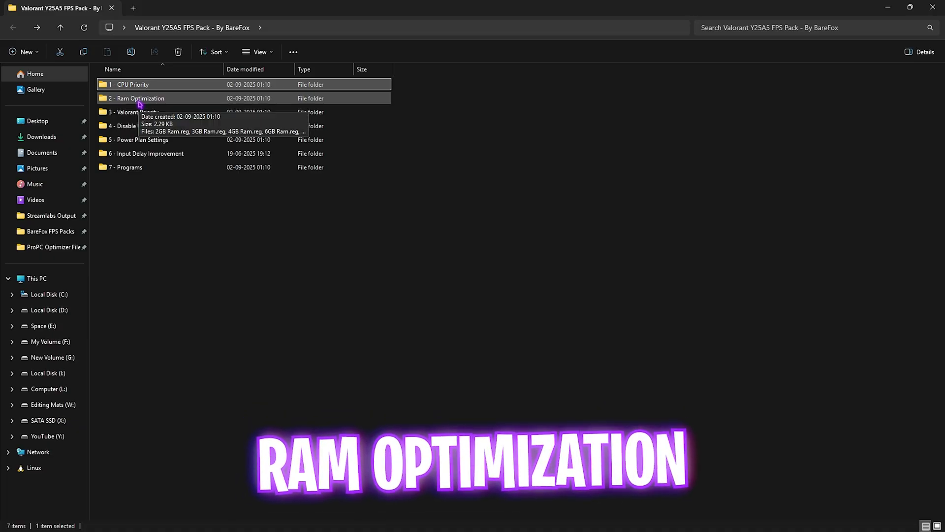
# - Select 32GB Ram.reg in the 2 - Ram Optimization folder, and look over the registry files in 3 - Valorant Priority
pyautogui.doubleClick(140, 101)
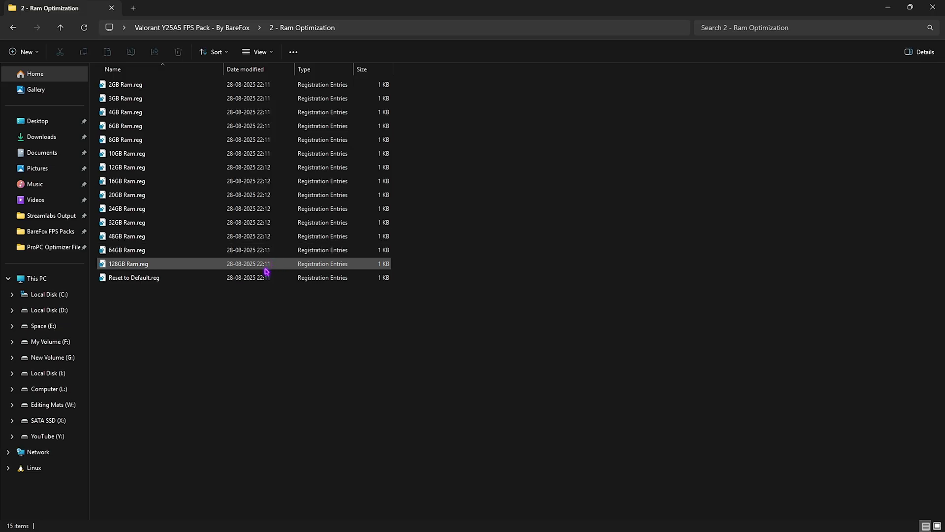
pyautogui.click(136, 223)
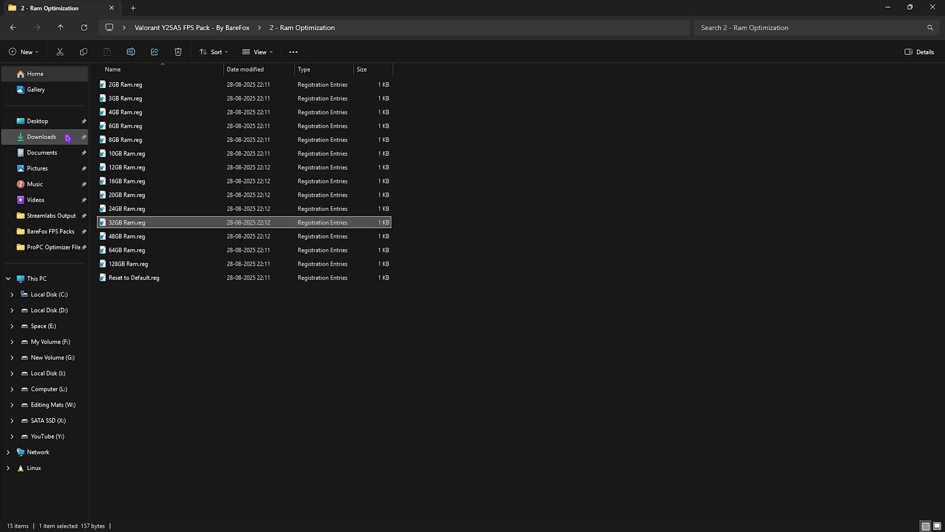
pyautogui.hotkey('alt', 'Left')
pyautogui.doubleClick(149, 112)
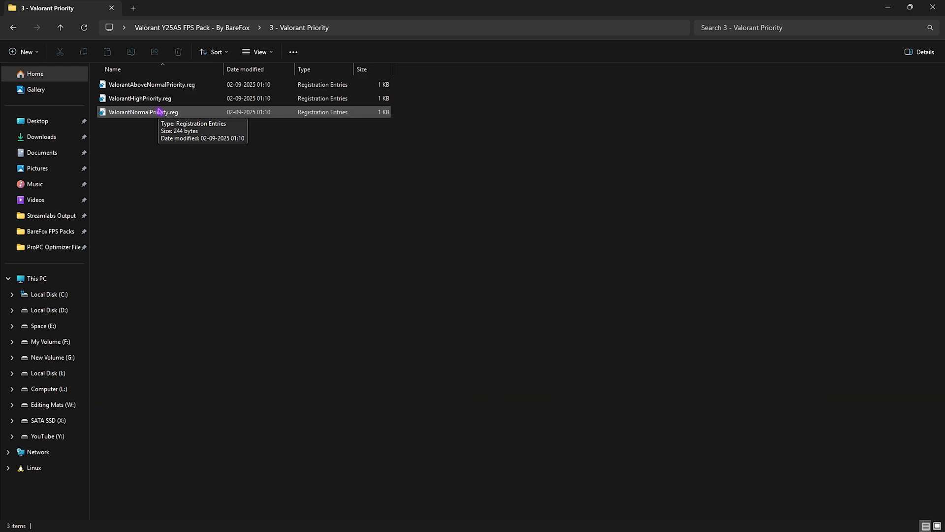
pyautogui.hotkey('alt', 'Left')
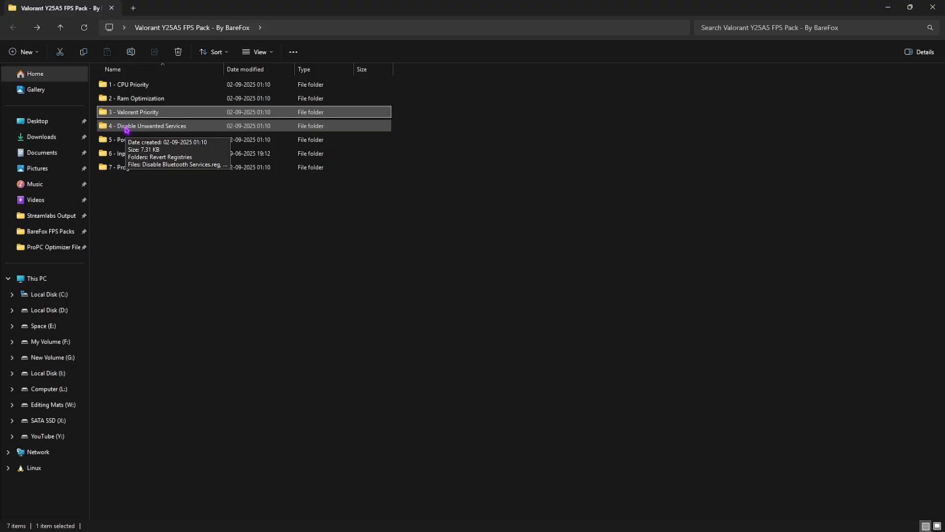
# - Open the 4 - Disable Unwanted Services folder, look over its registry files and select Disable Bluetooth Services.reg
pyautogui.doubleClick(127, 130)
pyautogui.moveTo(159, 259); pyautogui.dragTo(171, 101)
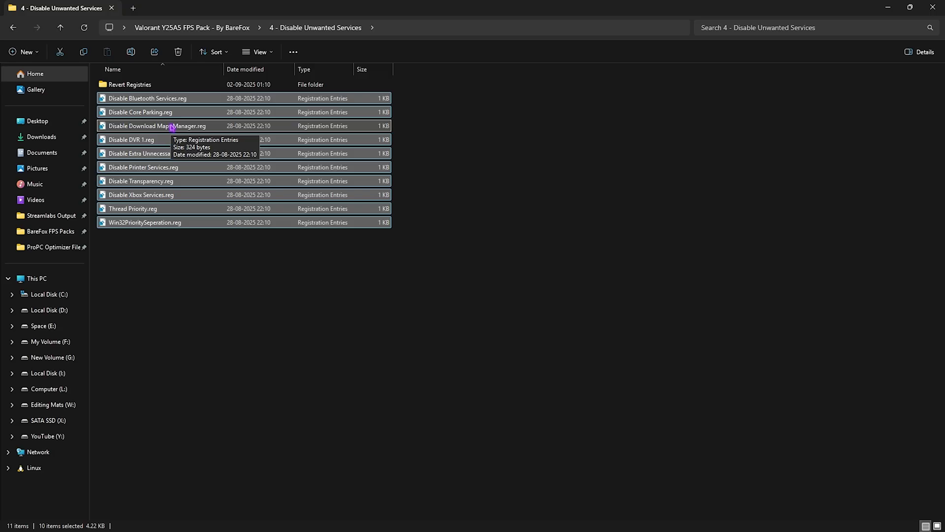
pyautogui.click(173, 99)
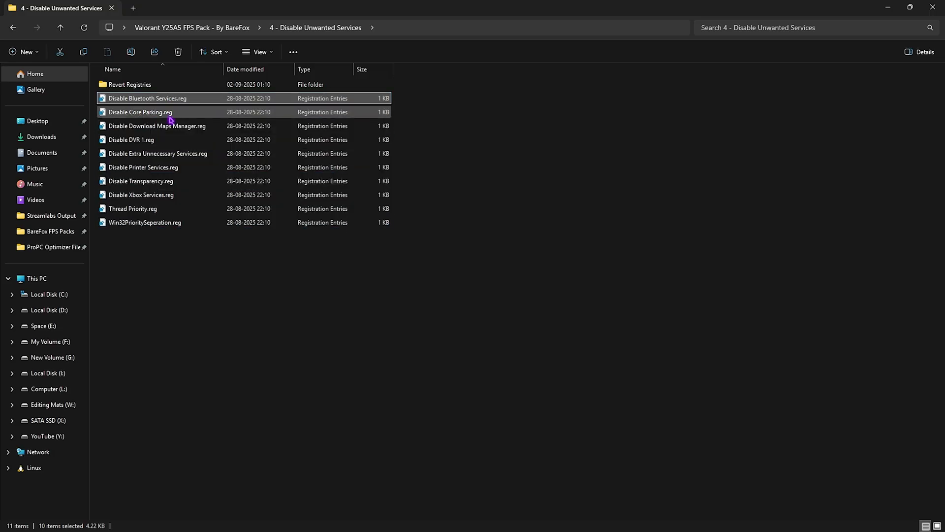
# - Add Disable Printer Services.reg to the selection, look over the registry files in Revert Registries, and return to the pack's main folder
pyautogui.keyDown('ctrl'); pyautogui.click(158, 168); pyautogui.keyUp('ctrl')
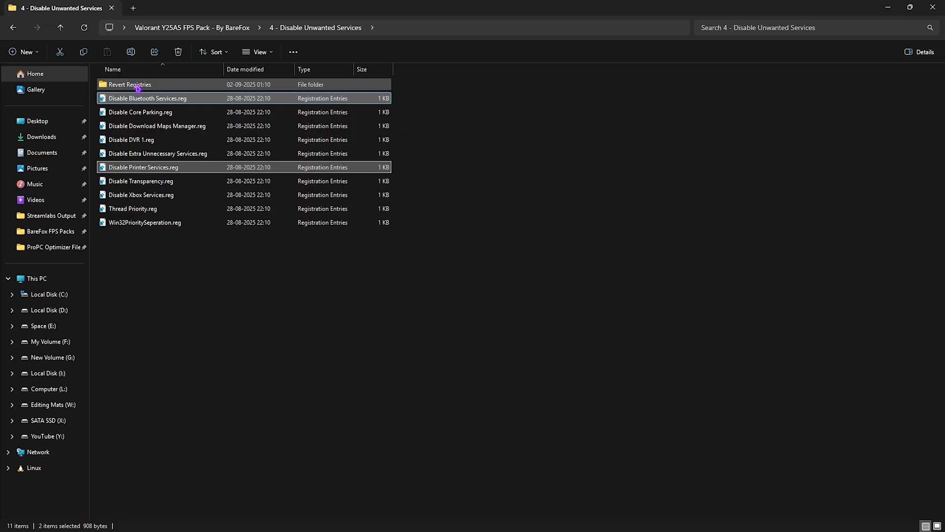
pyautogui.doubleClick(136, 84)
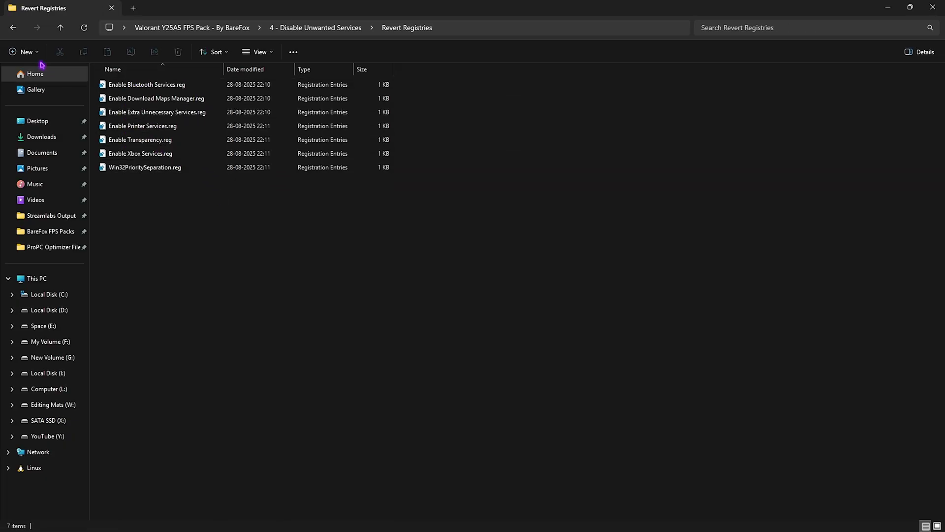
pyautogui.hotkey('alt', 'Left')
pyautogui.hotkey('alt', 'Left')
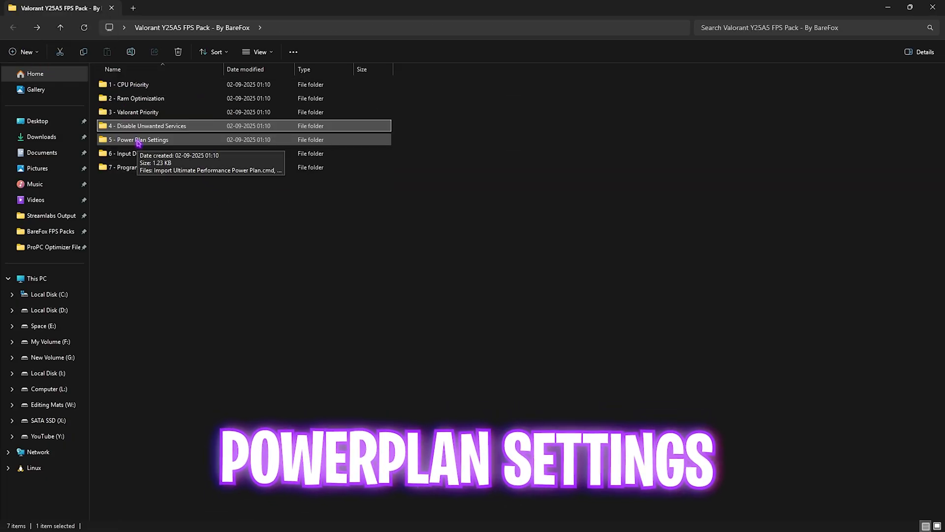
# - Run the Import Ultimate Performance Power Plan script from the 5 - Power Plan Settings folder as administrator
pyautogui.doubleClick(138, 140)
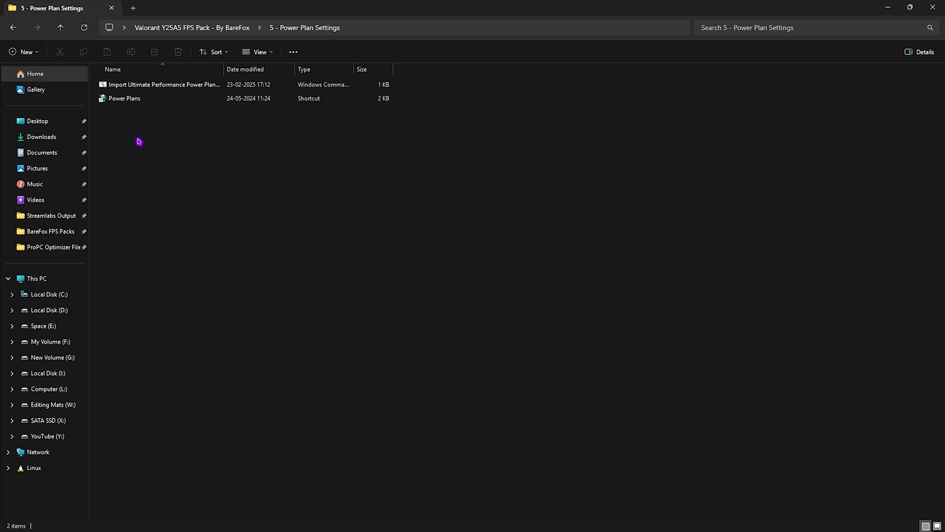
pyautogui.rightClick(126, 90)
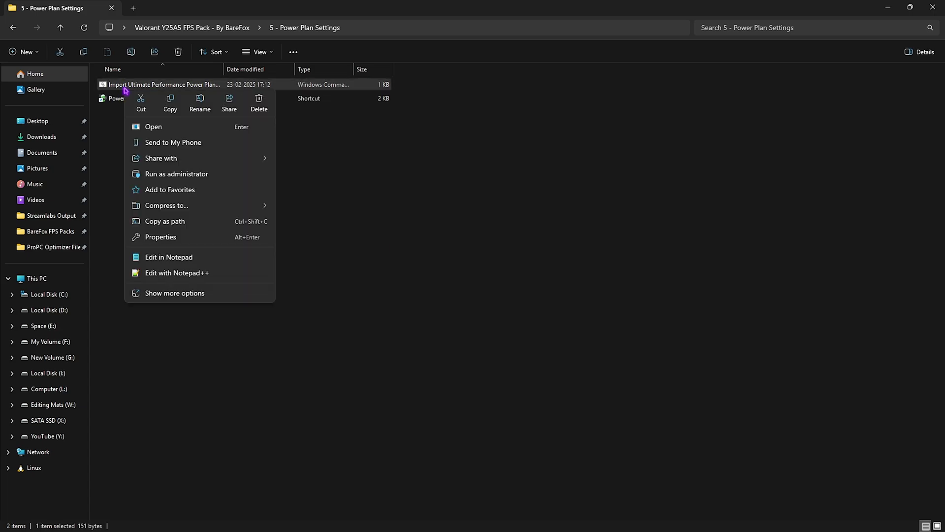
pyautogui.click(173, 175)
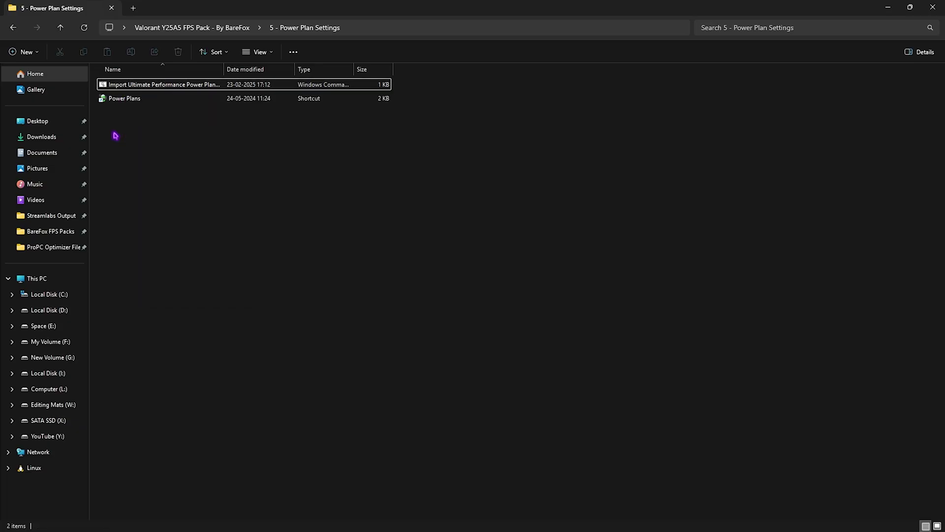
# - Open the Power Plans shortcut, look over the preferred and additional power plans, and close Power Options
pyautogui.doubleClick(127, 100)
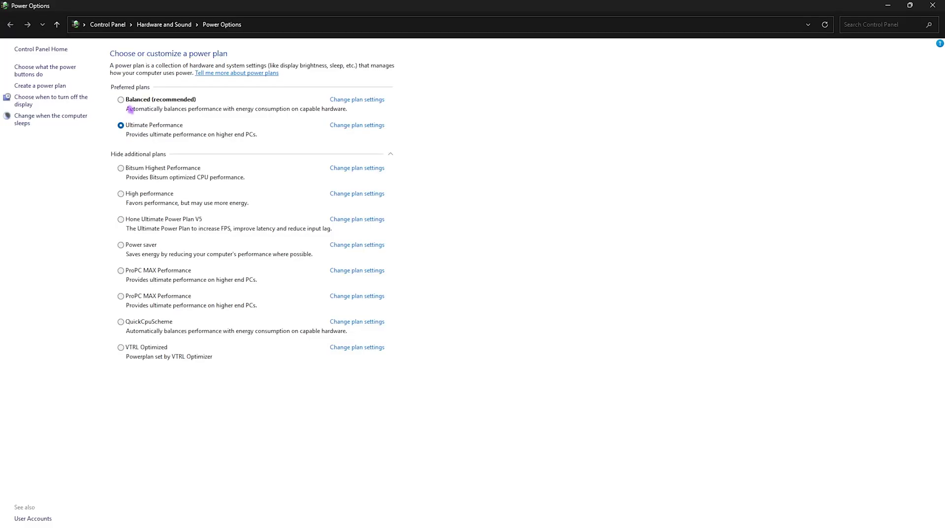
pyautogui.click(139, 157)
pyautogui.click(129, 155)
pyautogui.hotkey('alt', 'F4')
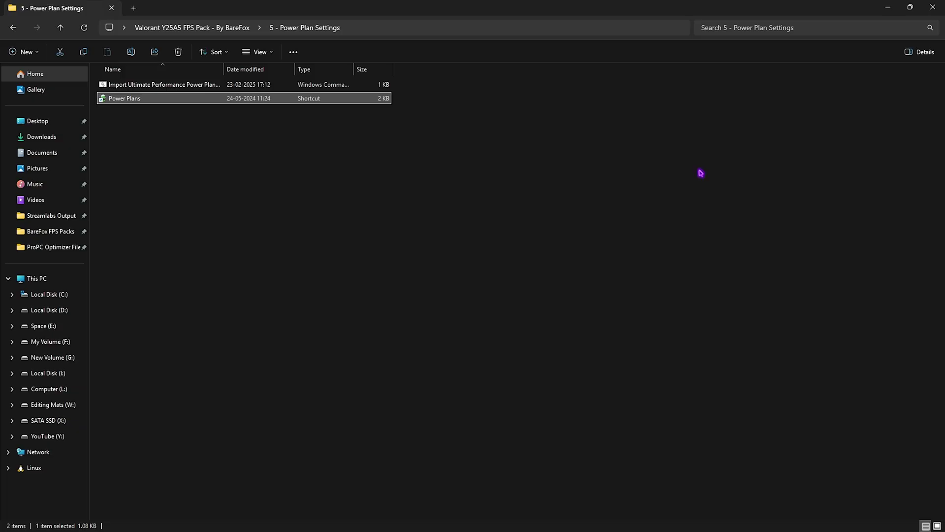
# - Look over the Keyboard Latency Fix files in 6 - Input Delay Improvement, and select Fix Mouse Curve.reg in Mouse Latency Registries
pyautogui.hotkey('alt', 'Up')
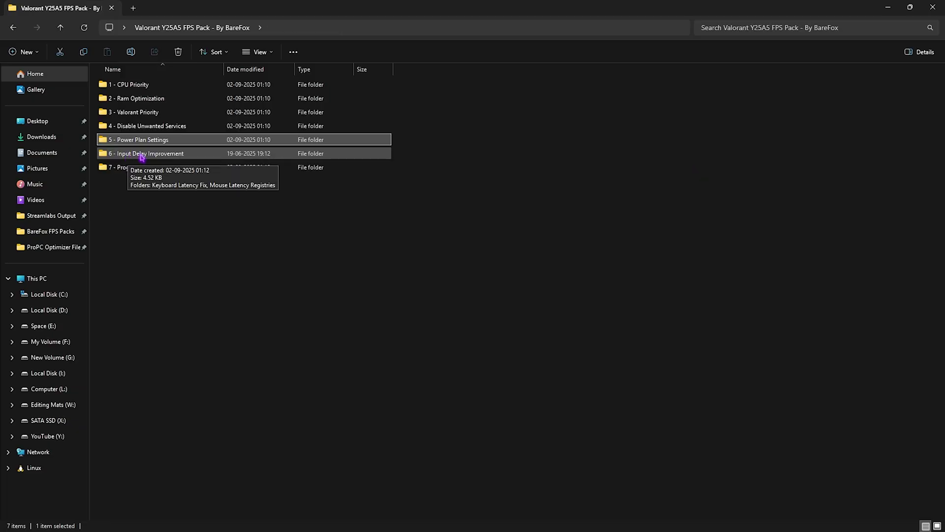
pyautogui.doubleClick(141, 154)
pyautogui.doubleClick(143, 86)
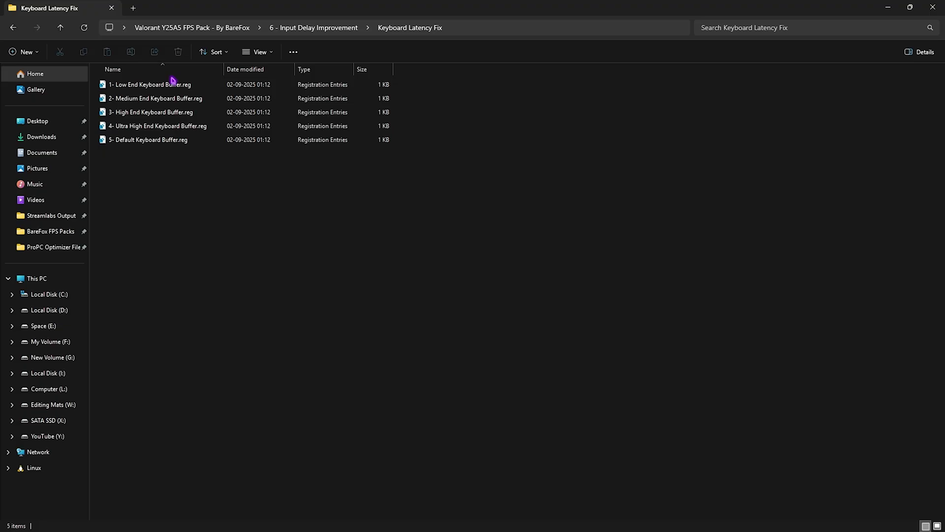
pyautogui.press('BackSpace')
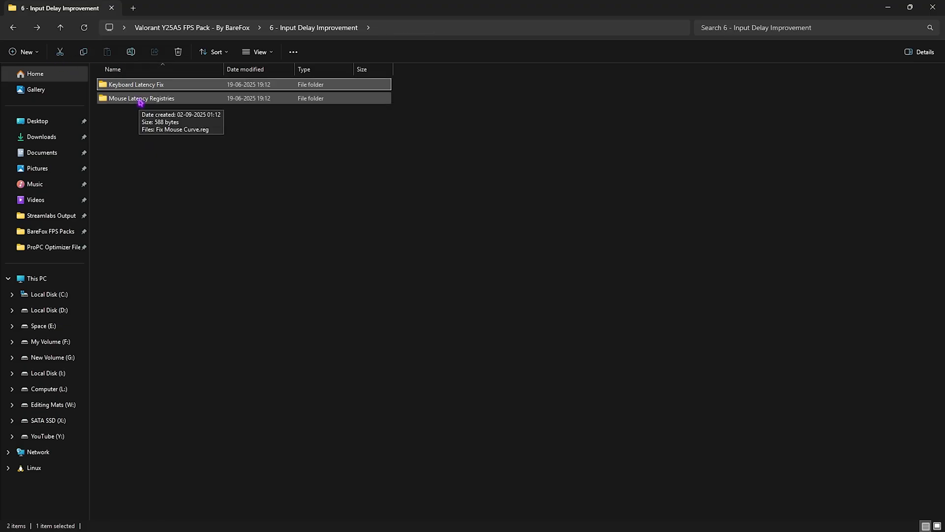
pyautogui.click(140, 101)
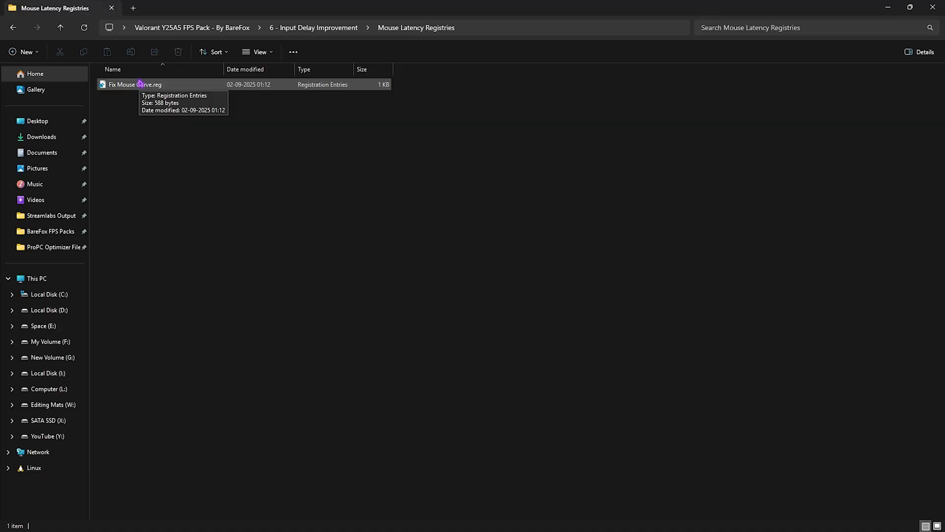
pyautogui.click(140, 84)
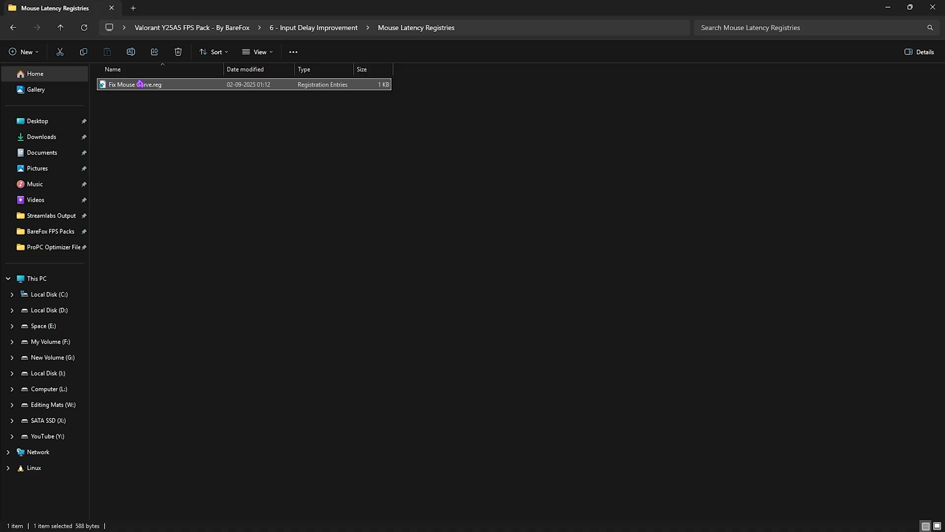
pyautogui.click(17, 27)
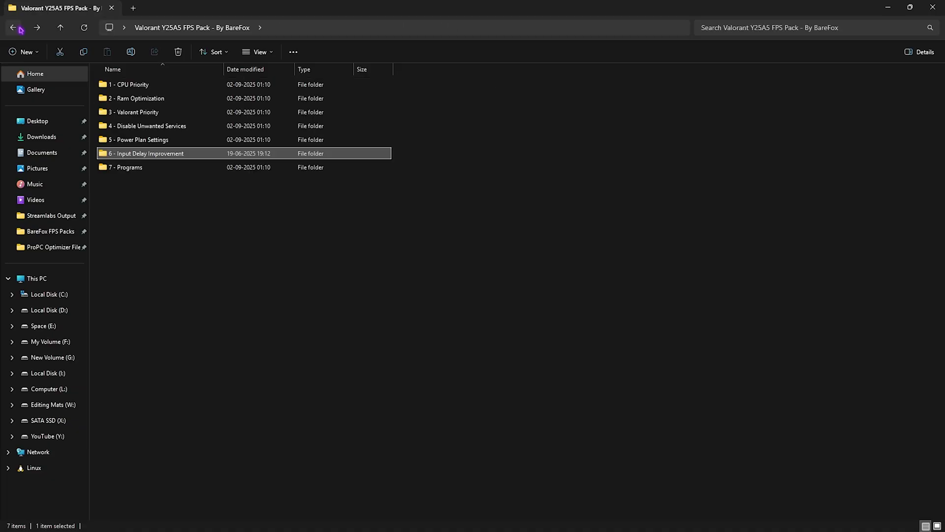
# - Run Clean Temporary Files.bat from the 7 - Programs folder as administrator and delete all temporary files
pyautogui.doubleClick(132, 168)
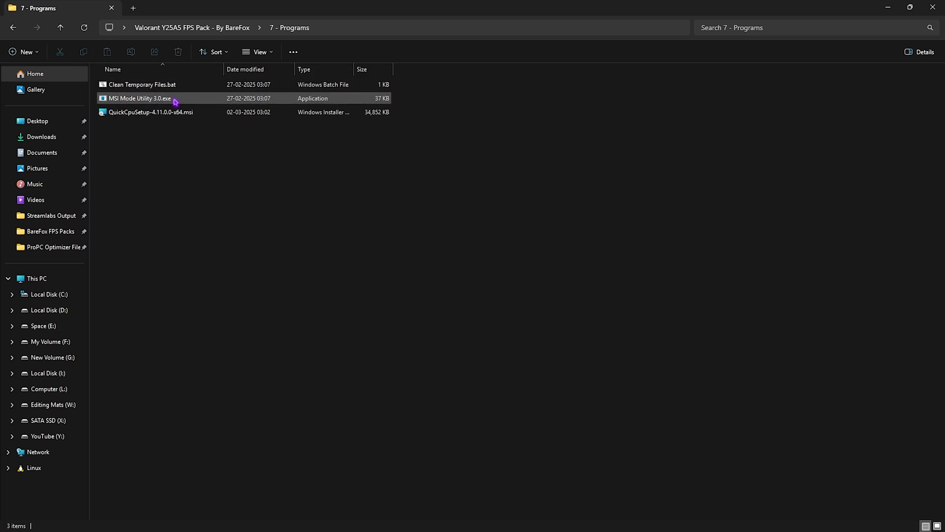
pyautogui.moveTo(176, 101)
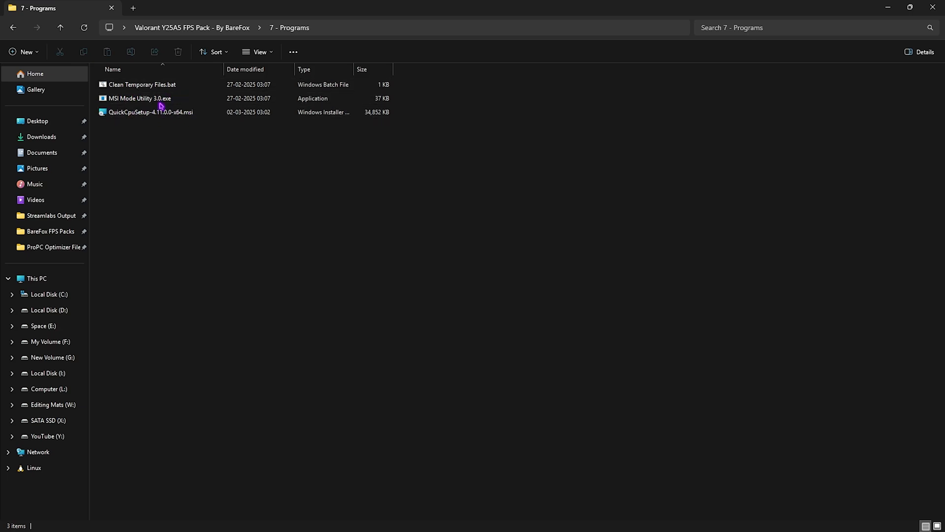
pyautogui.click(151, 90)
pyautogui.rightClick(149, 90)
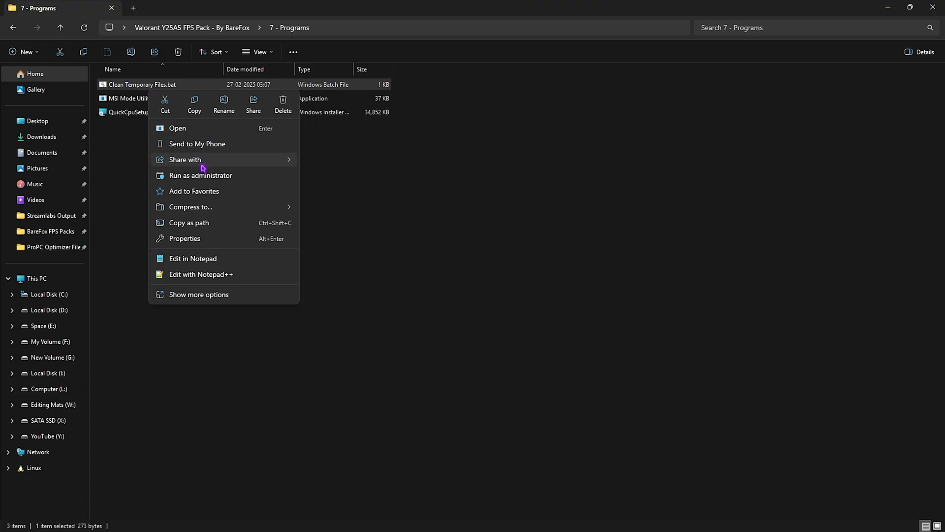
pyautogui.click(237, 169)
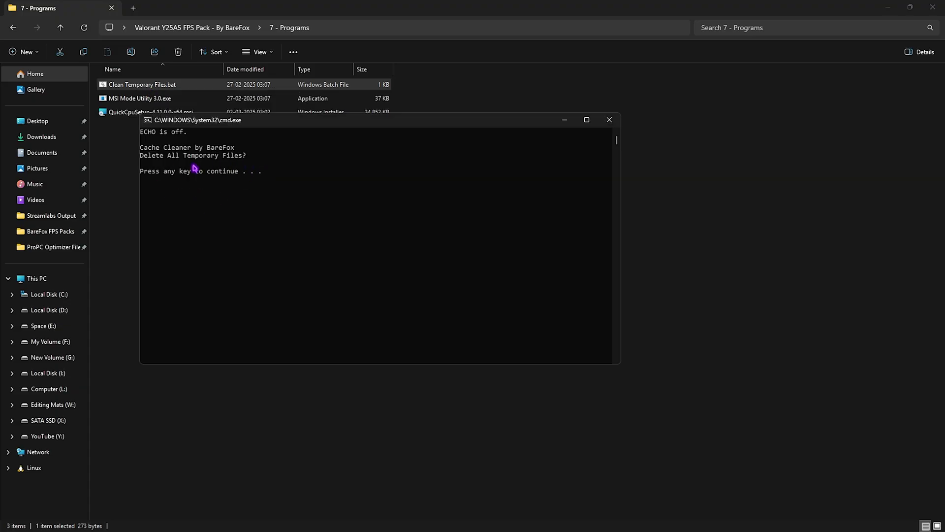
pyautogui.press('Return')
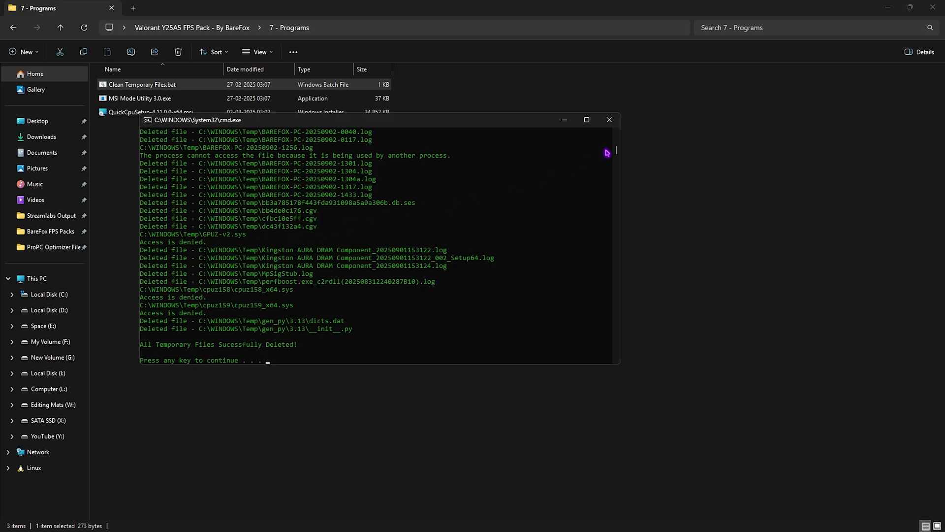
# - Run MSI Mode Utility 3.0.exe as administrator, examine the NVIDIA GeForce RTX 2070 SUPER's MSI and interrupt priority settings, and close the utility
pyautogui.click(152, 100)
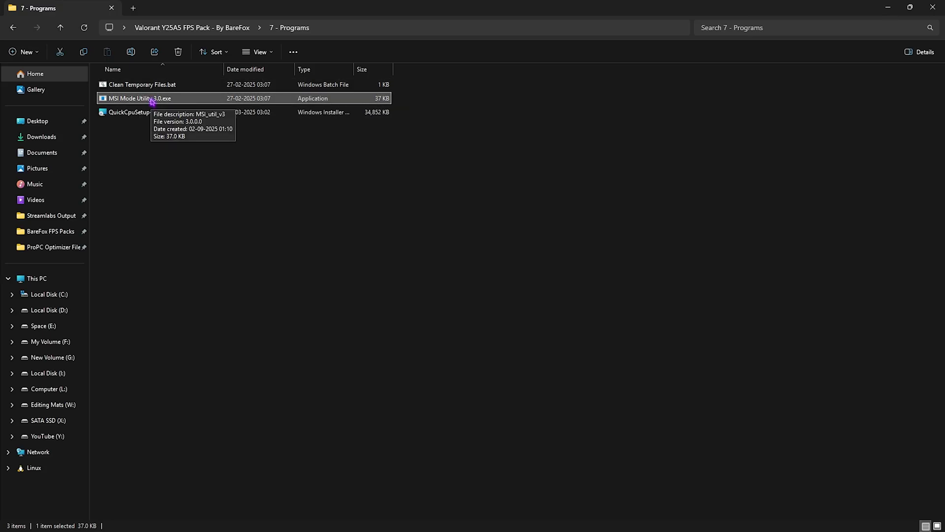
pyautogui.rightClick(152, 101)
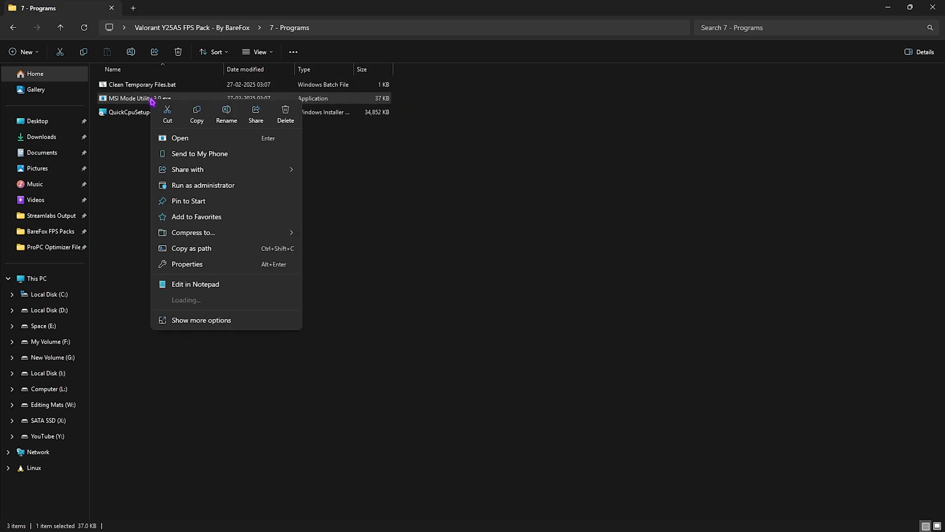
pyautogui.click(224, 184)
pyautogui.click(568, 110)
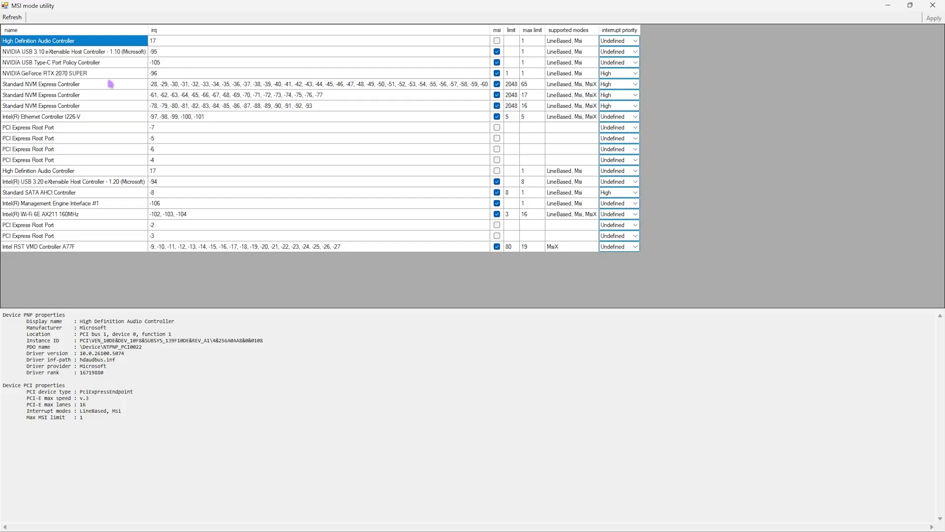
pyautogui.click(81, 74)
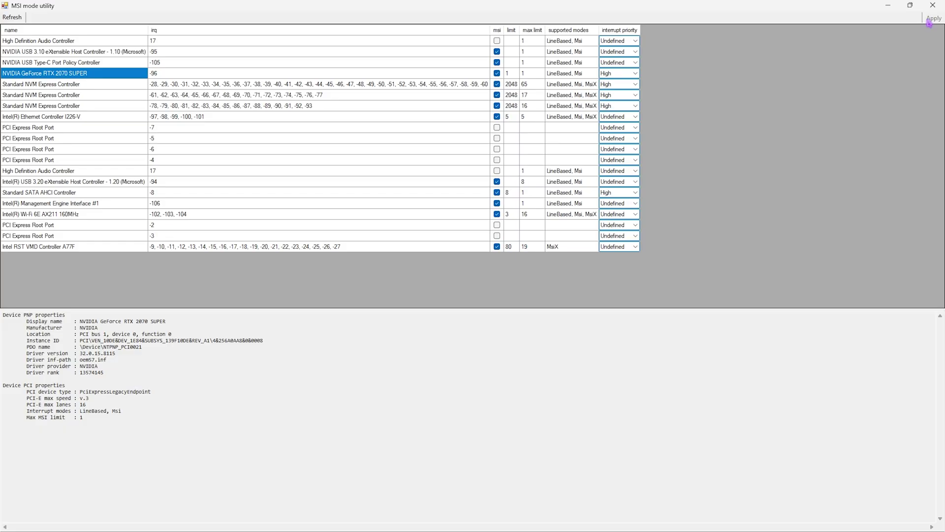
pyautogui.click(932, 6)
# - Open QuickCPU, apply its 100% core parking, frequency scaling, turbo boost and performance settings, and close it and the 7 - Programs folder
pyautogui.click(114, 112)
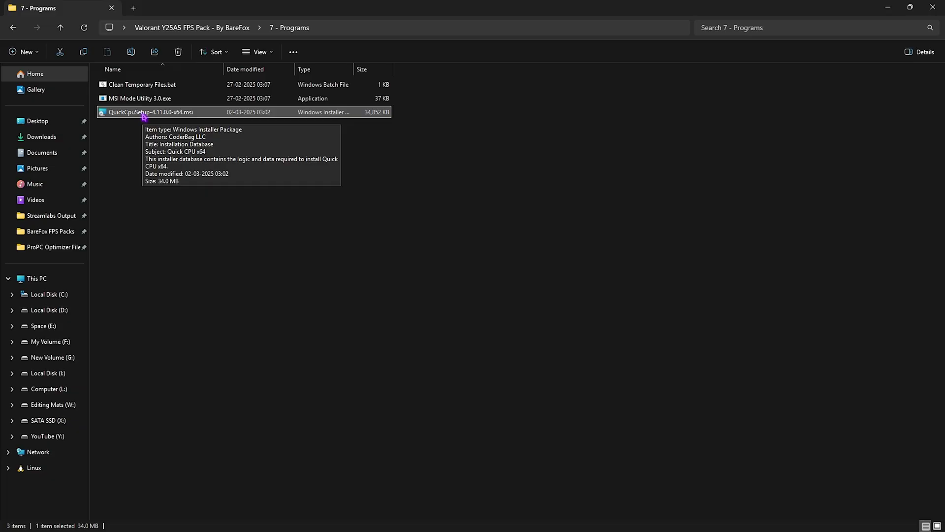
pyautogui.press('super')
pyautogui.write('quickCPU')
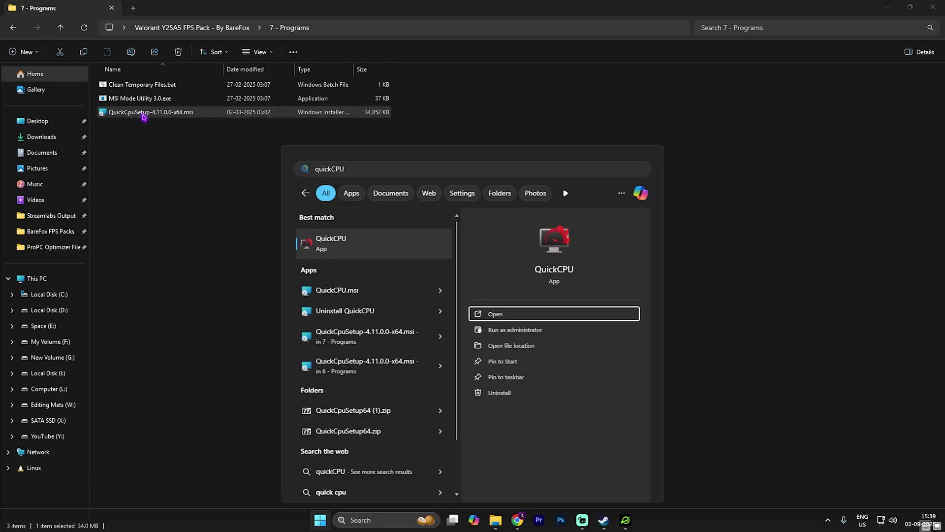
pyautogui.press('Return')
pyautogui.press('Escape')
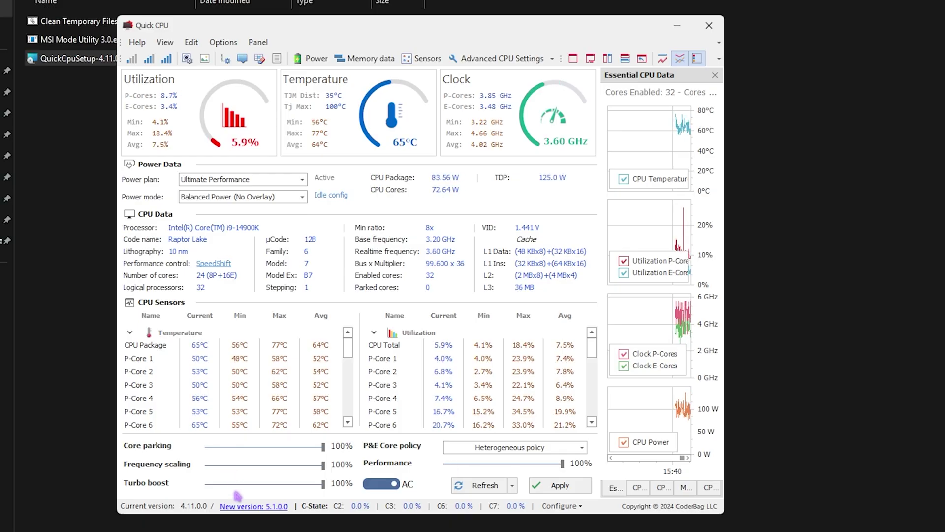
pyautogui.click(558, 486)
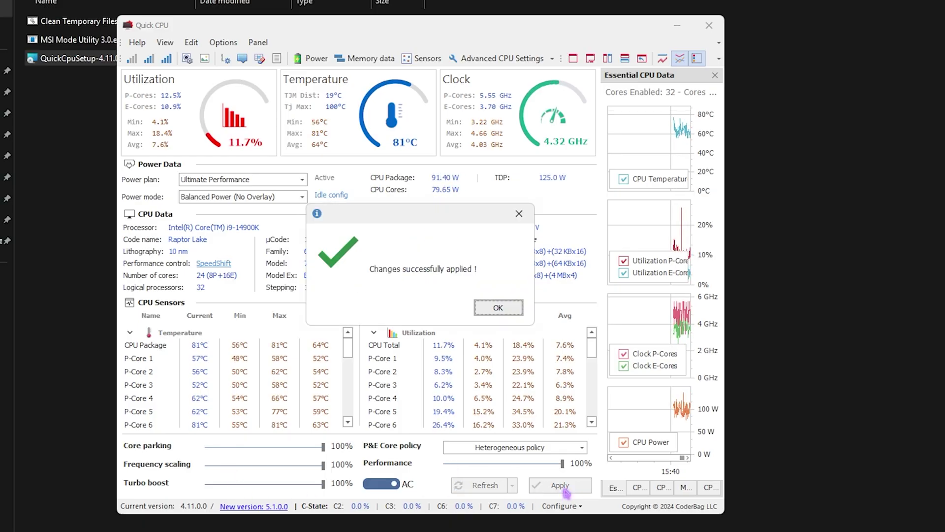
pyautogui.click(500, 314)
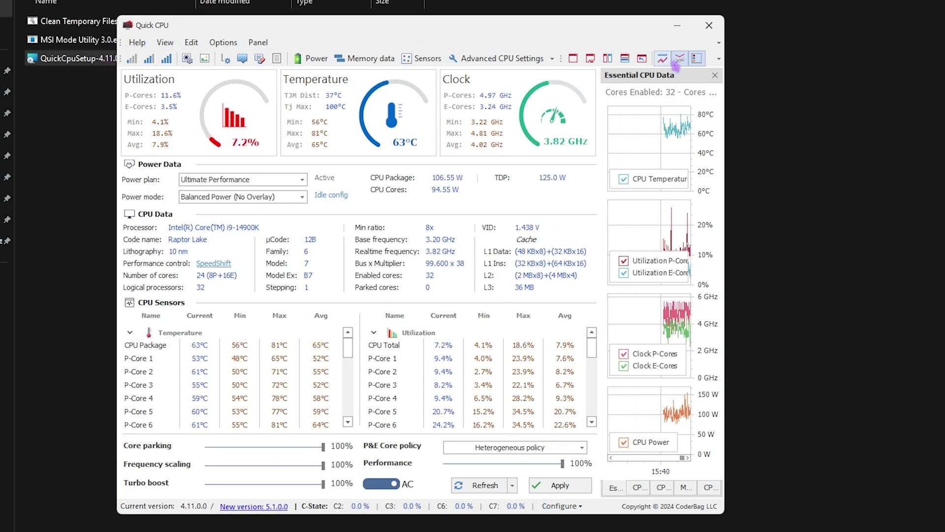
pyautogui.click(709, 25)
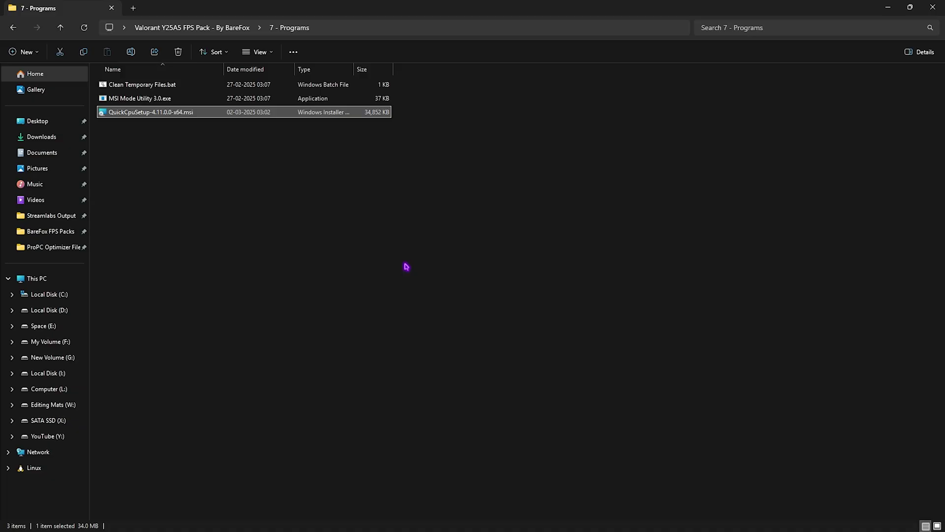
pyautogui.click(933, 6)
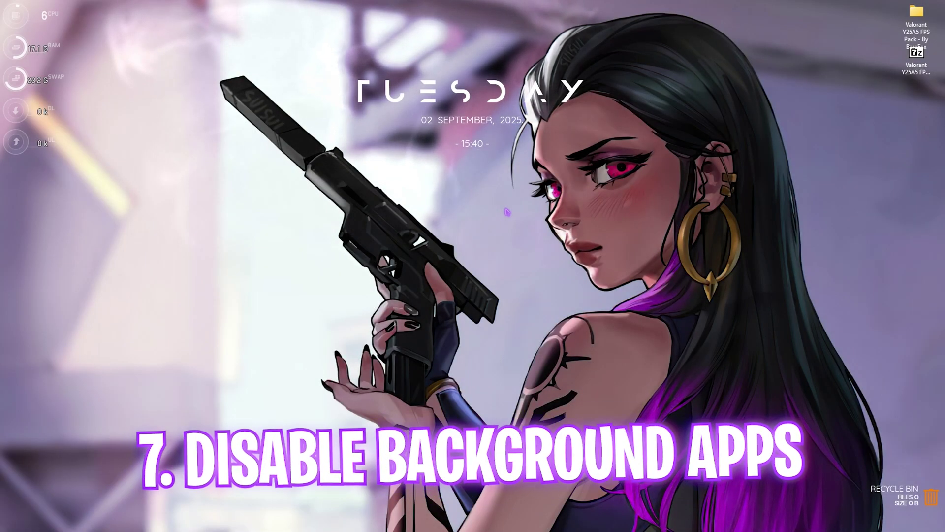
# - Open the Local Group Policy Editor maximized and go to App Privacy under Computer Configuration, Administrative Templates, Windows Components
pyautogui.press('super')
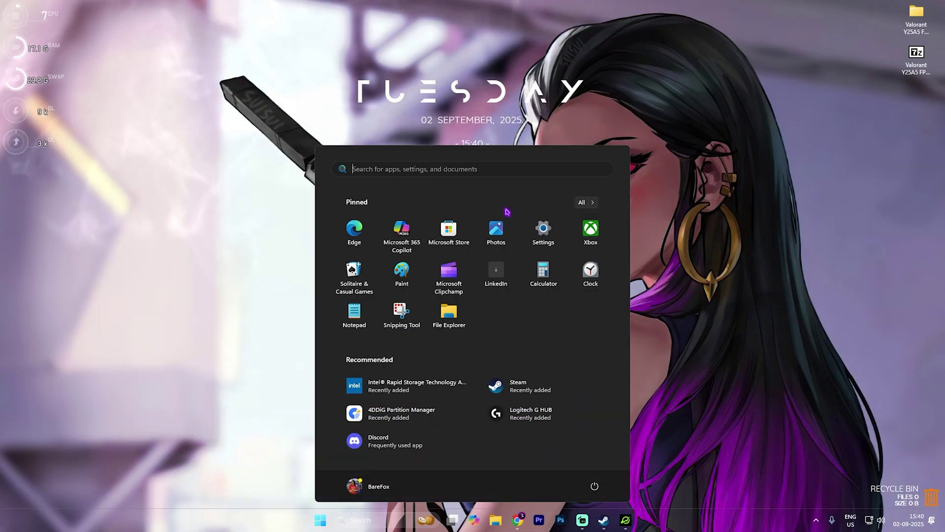
pyautogui.write('edit grou')
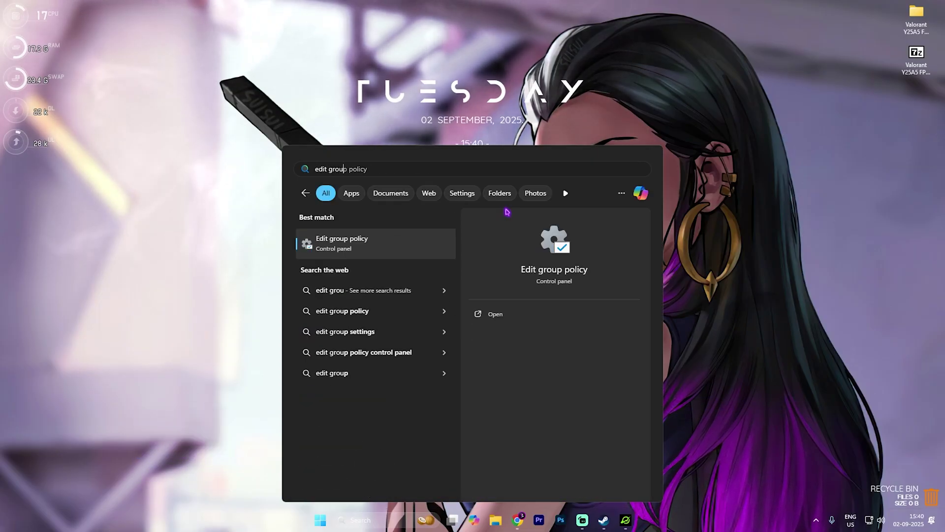
pyautogui.press('Return')
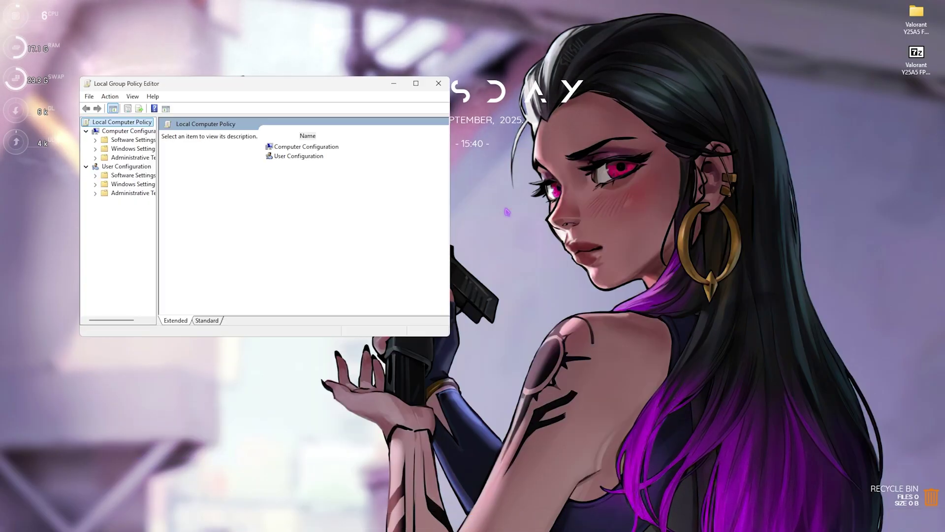
pyautogui.doubleClick(419, 85)
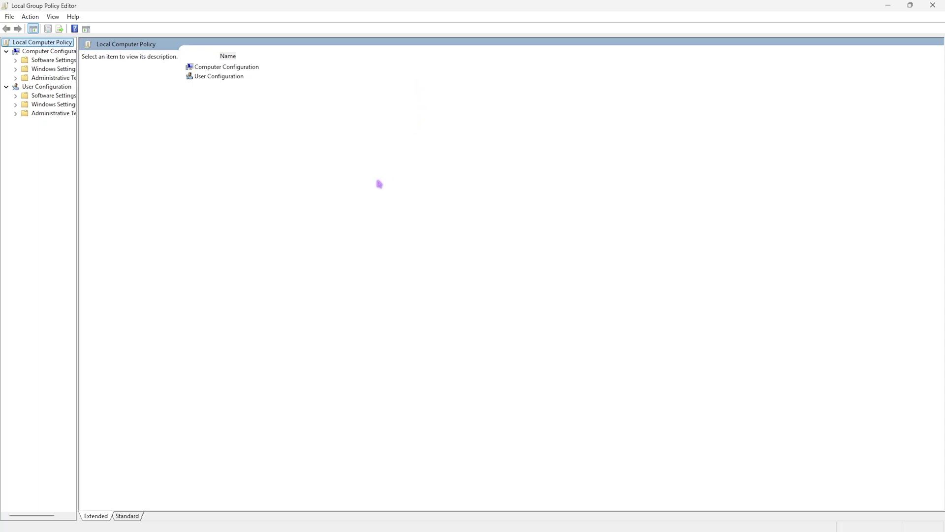
pyautogui.doubleClick(231, 68)
pyautogui.doubleClick(229, 86)
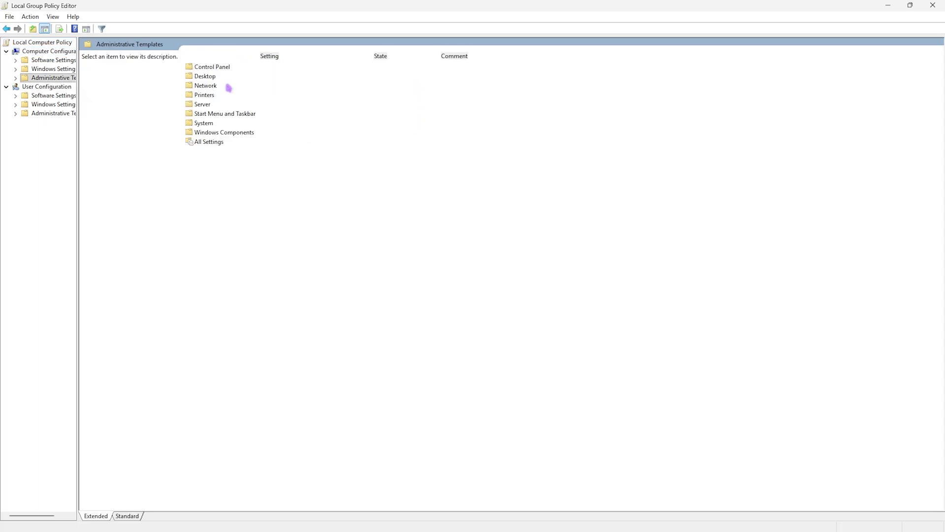
pyautogui.doubleClick(221, 132)
pyautogui.doubleClick(223, 104)
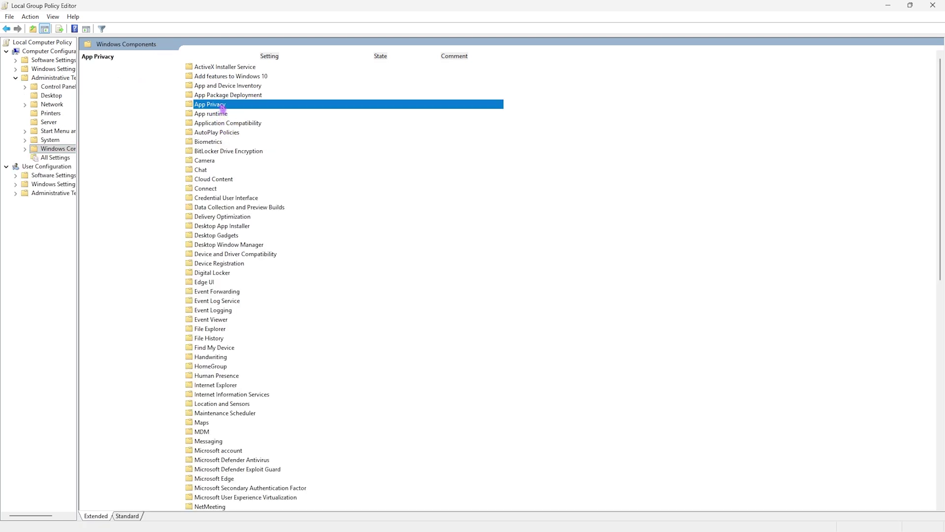
# - Set the default for all apps to Force Deny in the enabled "Let Windows apps run in the background" policy, and apply and close it
pyautogui.click(245, 292)
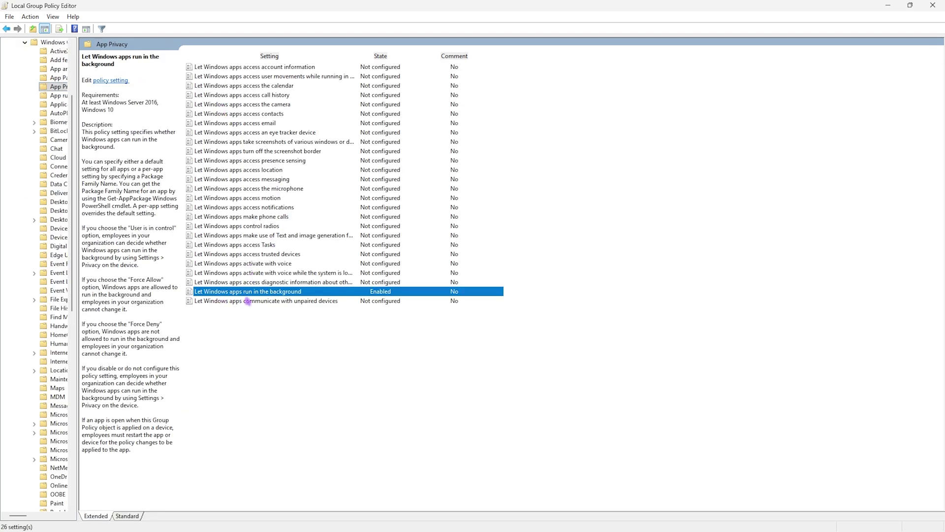
pyautogui.doubleClick(246, 291)
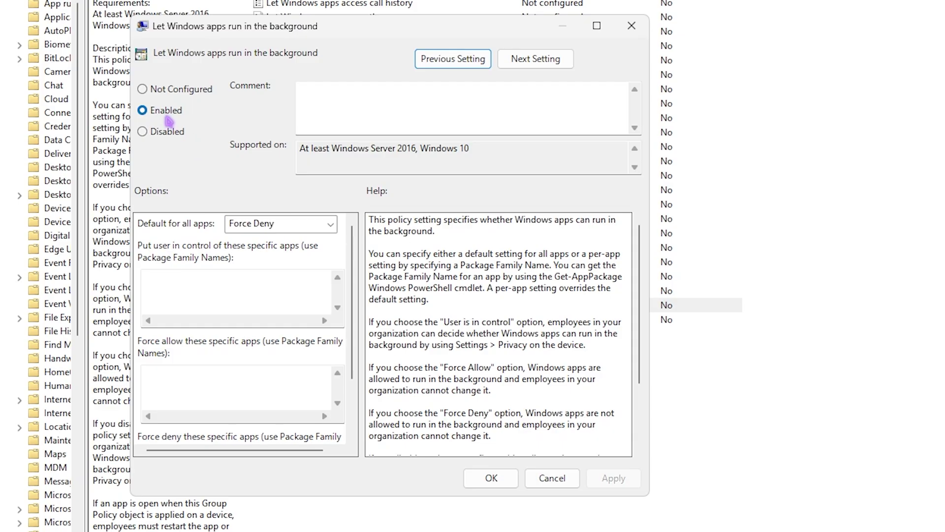
pyautogui.click(294, 228)
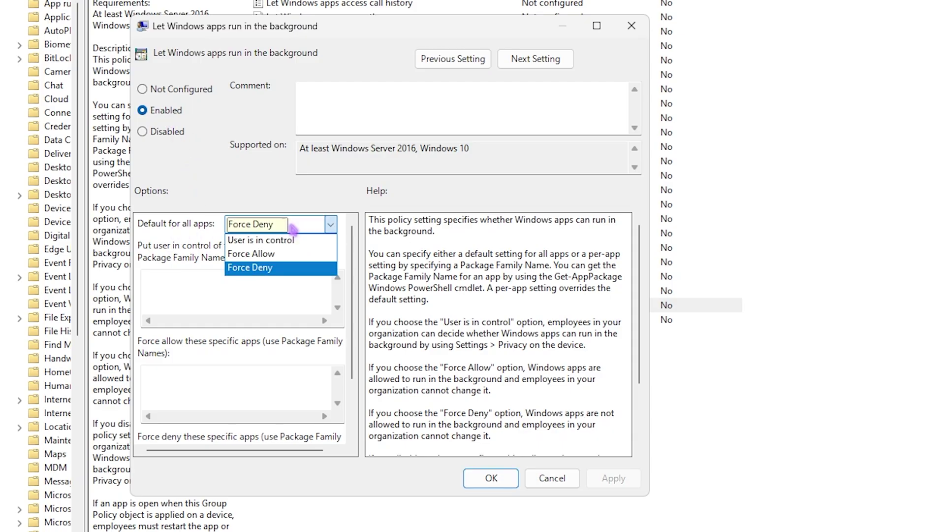
pyautogui.click(273, 270)
pyautogui.click(613, 478)
pyautogui.click(631, 25)
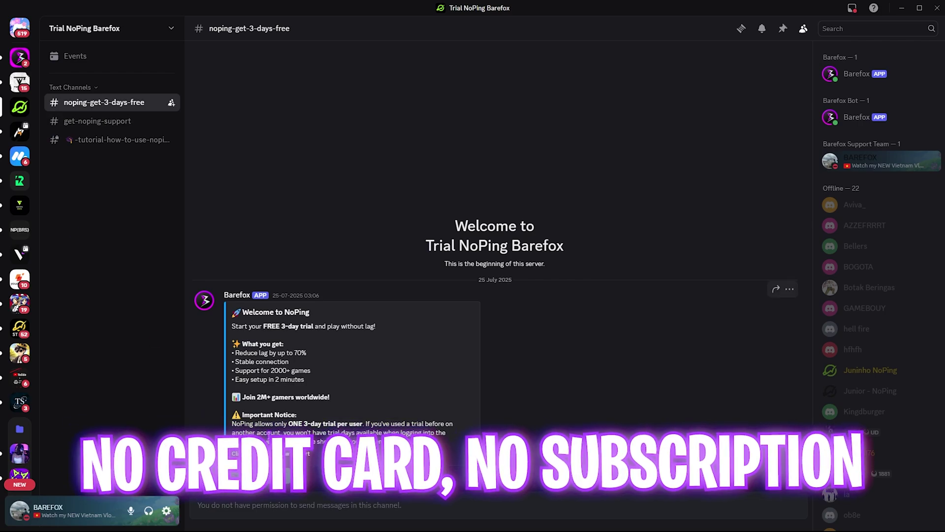
# - View the Discord server's NoPing tutorial and free-trial channels, and optimize Valorant in NoPing using the Mumbai 02 server
pyautogui.click(104, 141)
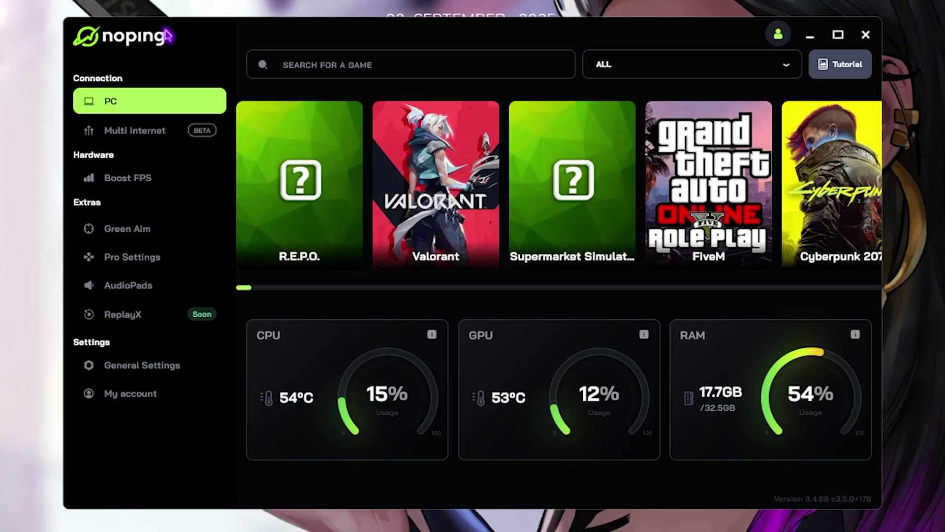
pyautogui.moveTo(434, 180)
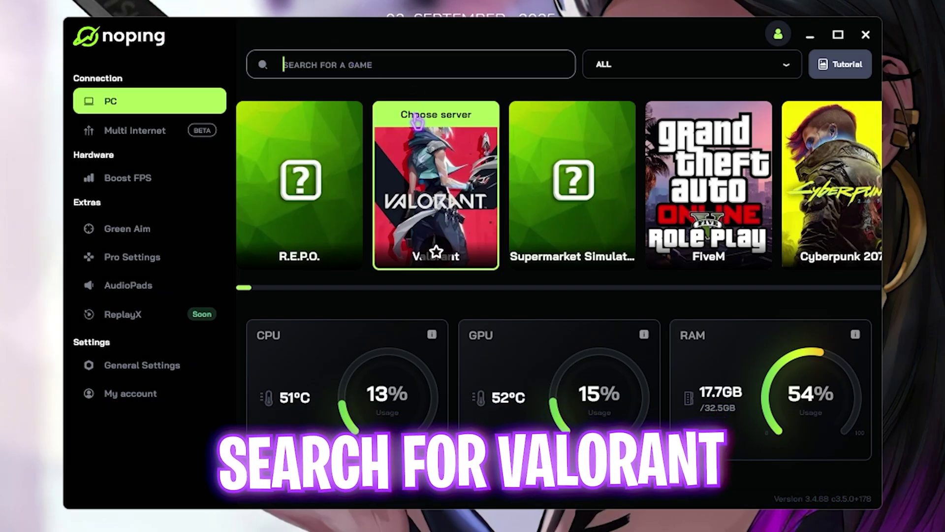
pyautogui.click(434, 180)
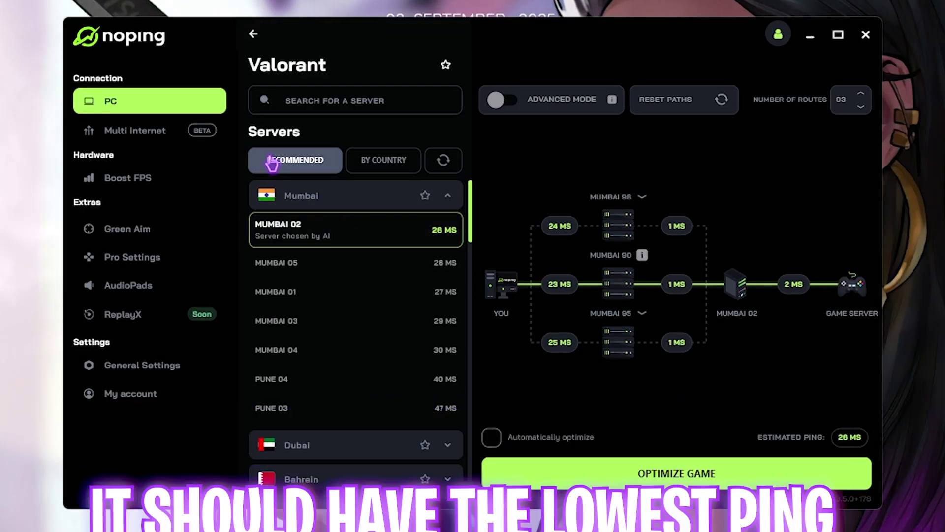
pyautogui.click(624, 470)
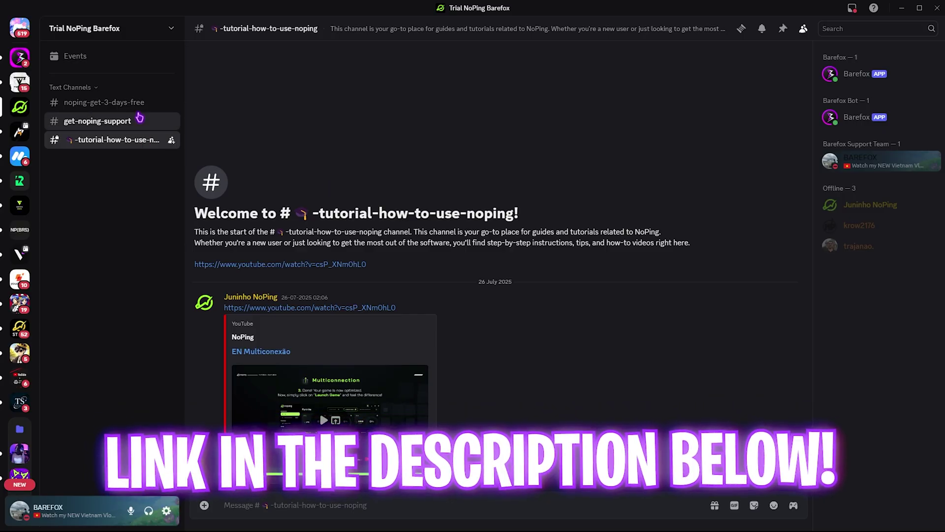
pyautogui.click(163, 102)
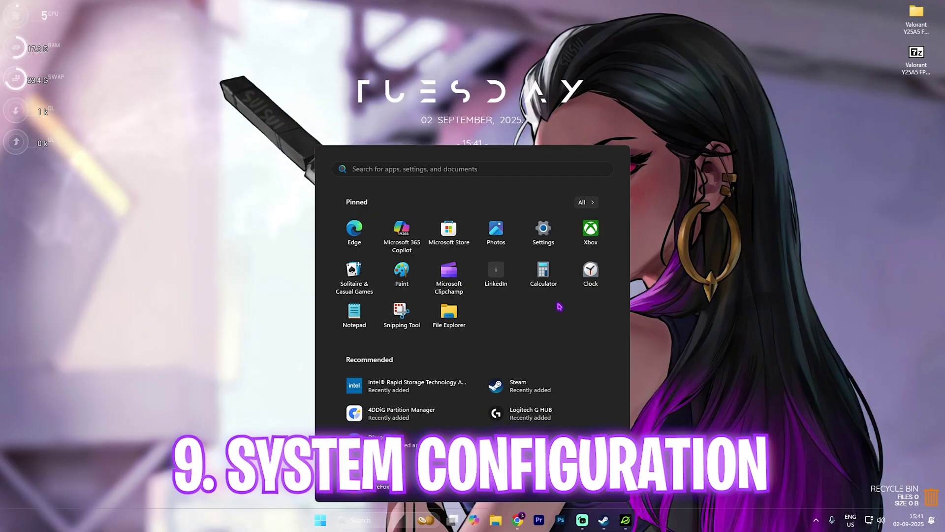
# - Search Windows for System Configuration, open it and show its boot settings
pyautogui.write('syste')
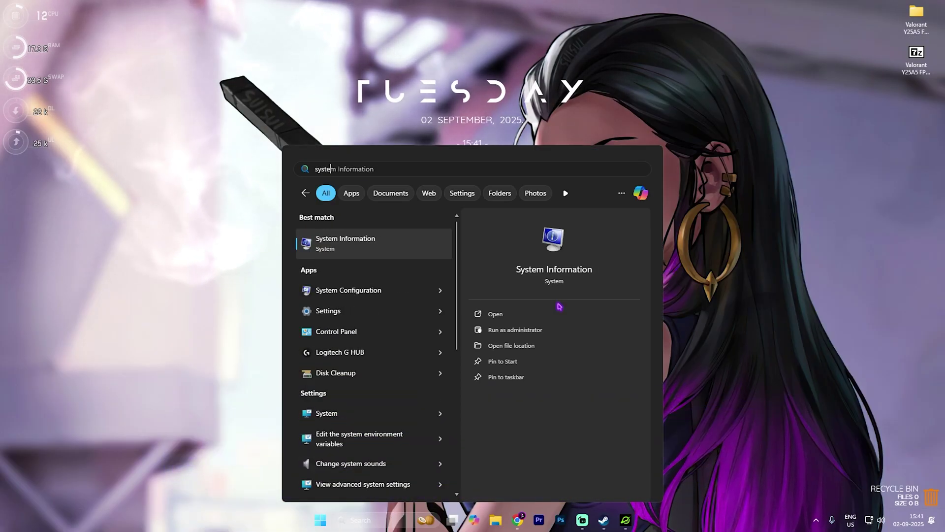
pyautogui.write('m')
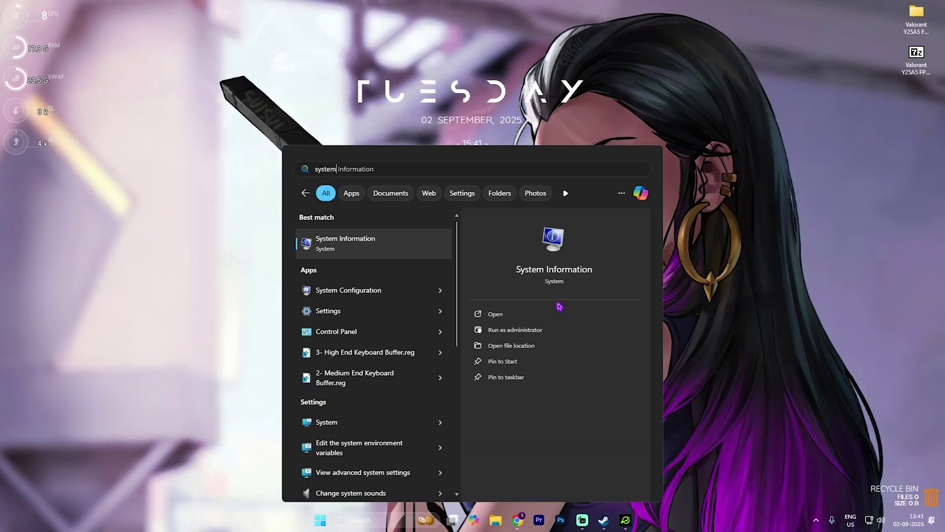
pyautogui.write(' c')
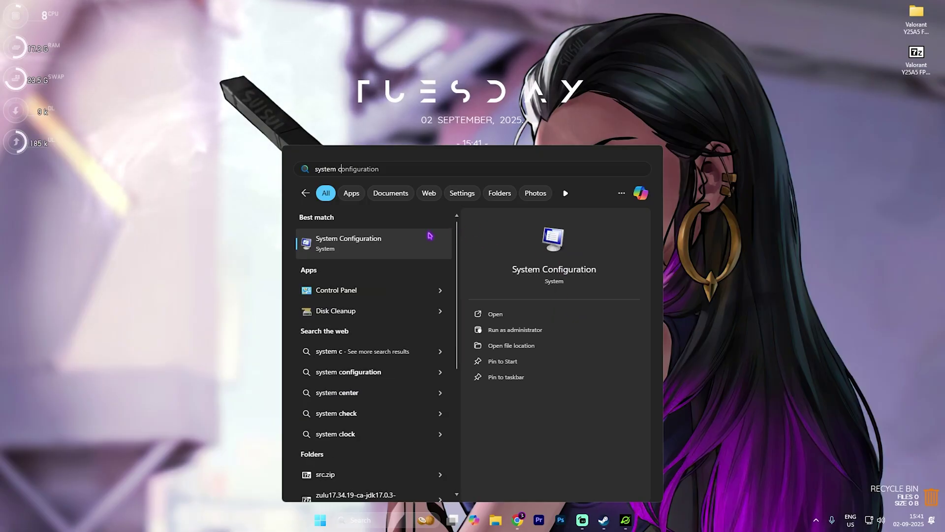
pyautogui.click(327, 240)
pyautogui.click(239, 98)
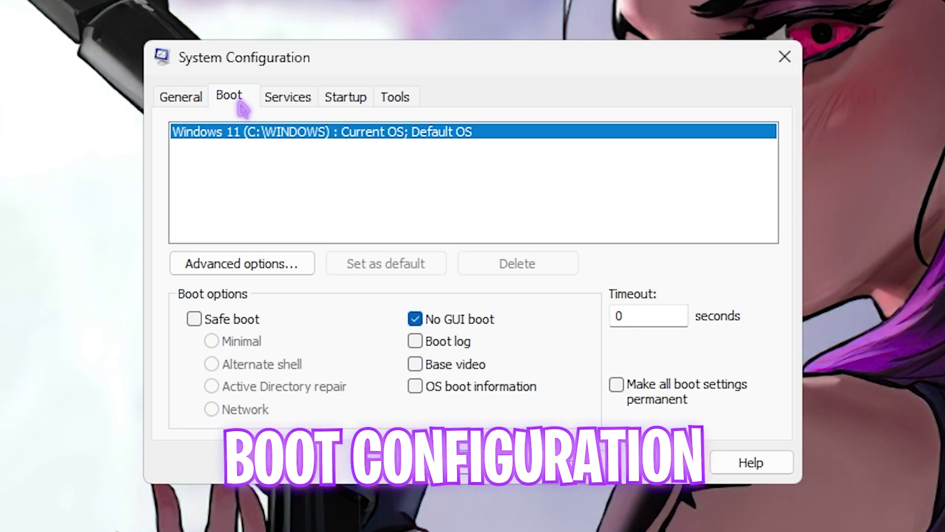
# - Set the number of processors to 32 in the advanced boot options and apply the boot configuration
pyautogui.click(244, 265)
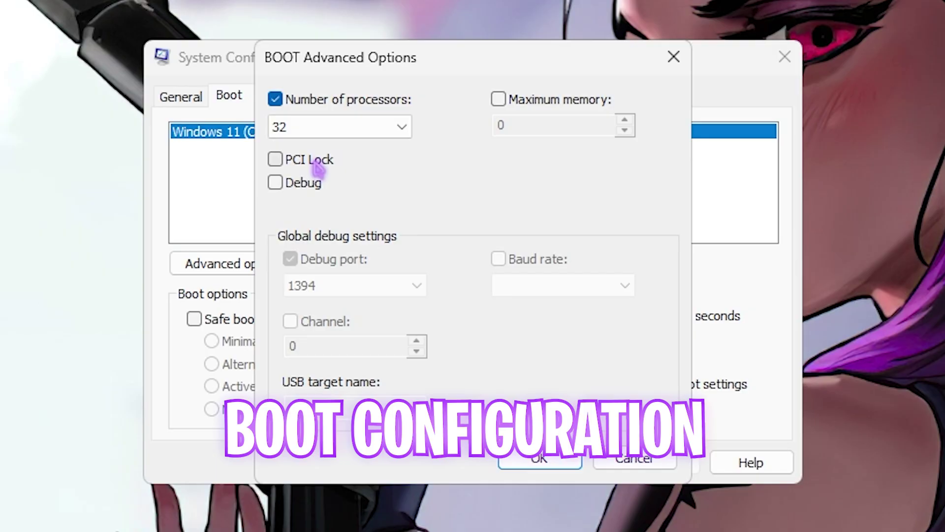
pyautogui.click(339, 127)
pyautogui.click(407, 397)
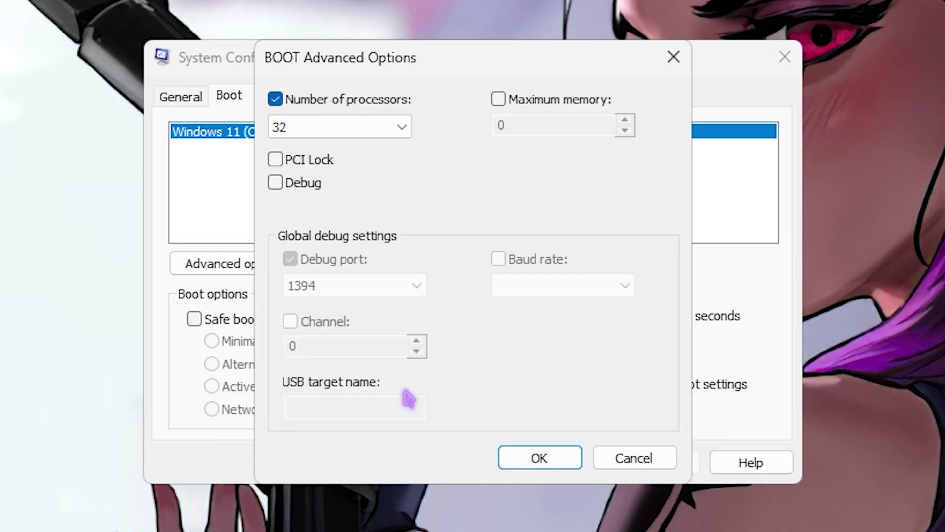
pyautogui.click(567, 456)
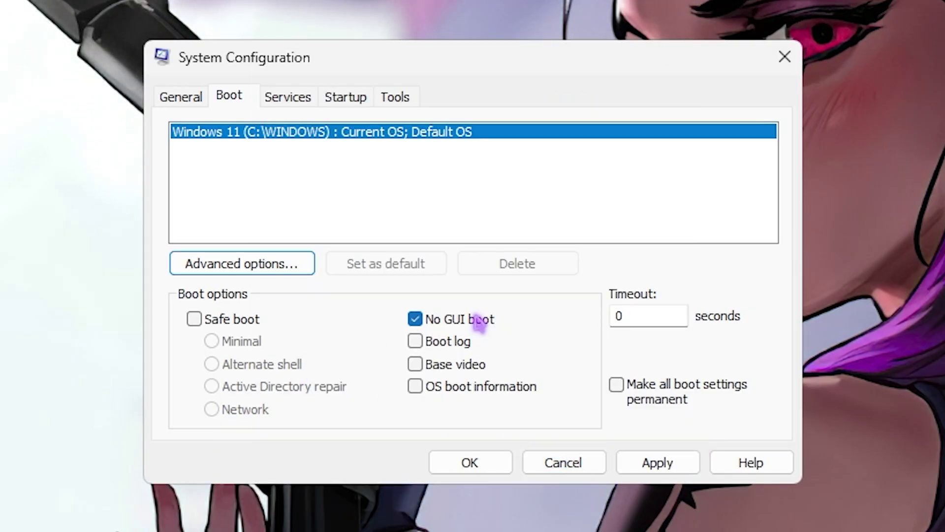
pyautogui.click(658, 463)
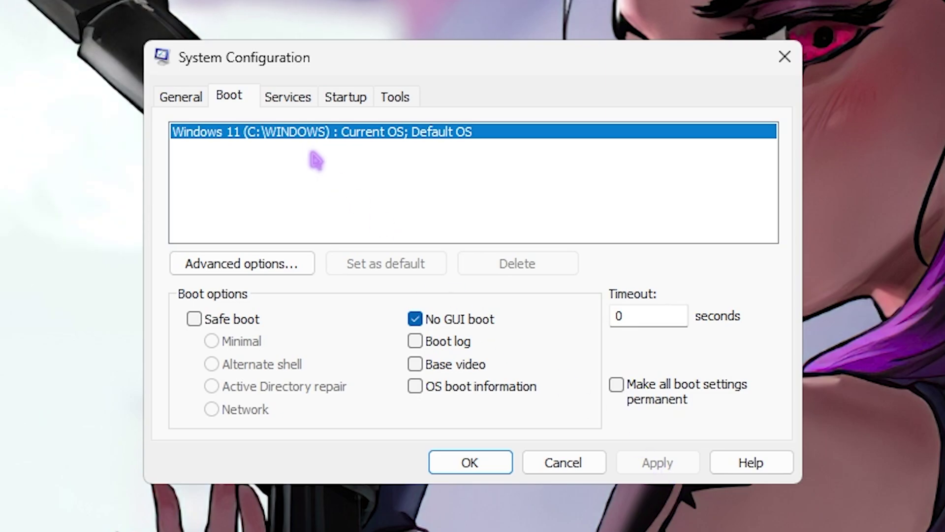
# - Hide all Microsoft services in System Configuration and look through the remaining third-party services
pyautogui.click(291, 99)
pyautogui.click(249, 420)
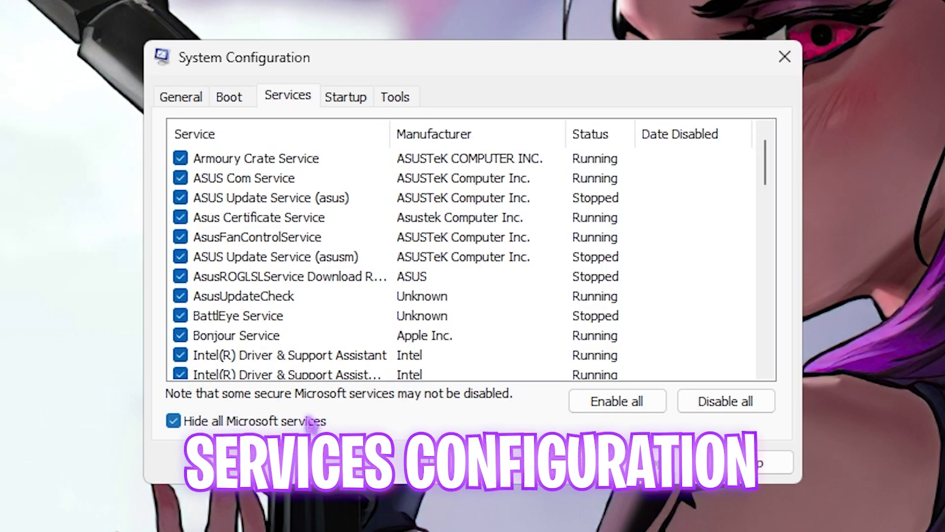
pyautogui.scroll(-15, 221, 184)
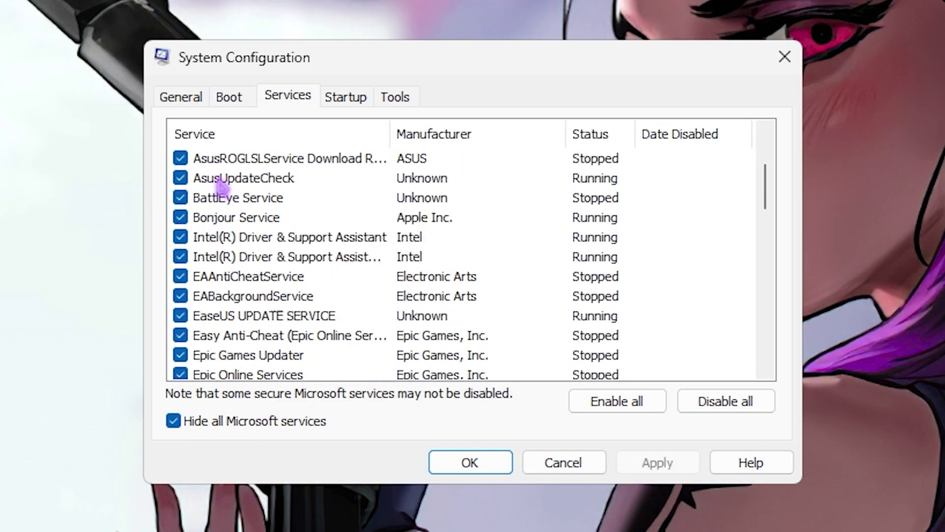
pyautogui.scroll(-3, 217, 285)
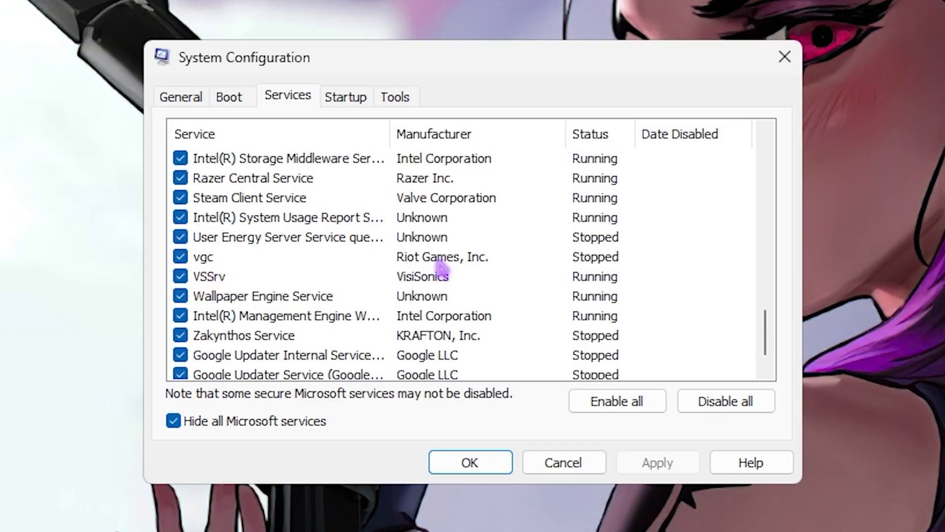
pyautogui.scroll(2, 438, 264)
pyautogui.scroll(1, 429, 277)
pyautogui.scroll(12, 429, 276)
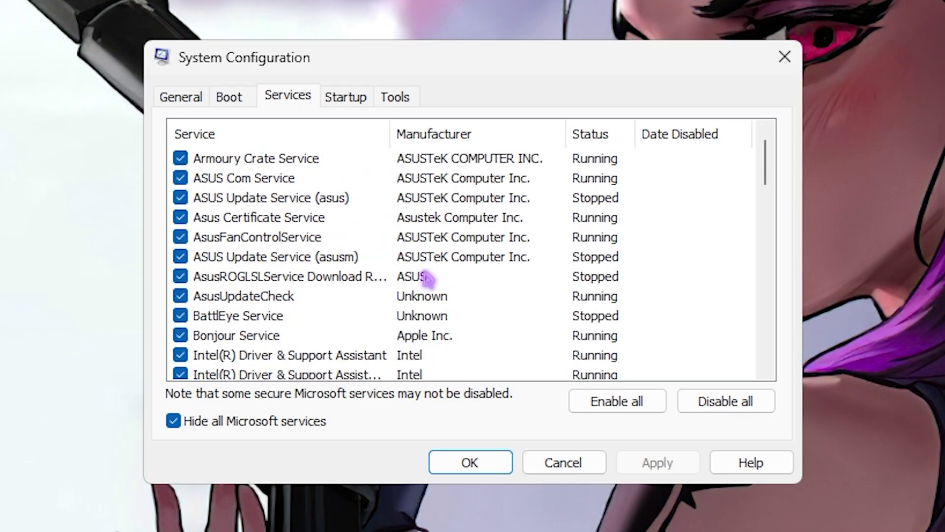
# - Disable EaseUS UPDATE SERVICE, apply the services configuration and close System Configuration
pyautogui.scroll(-5, 428, 291)
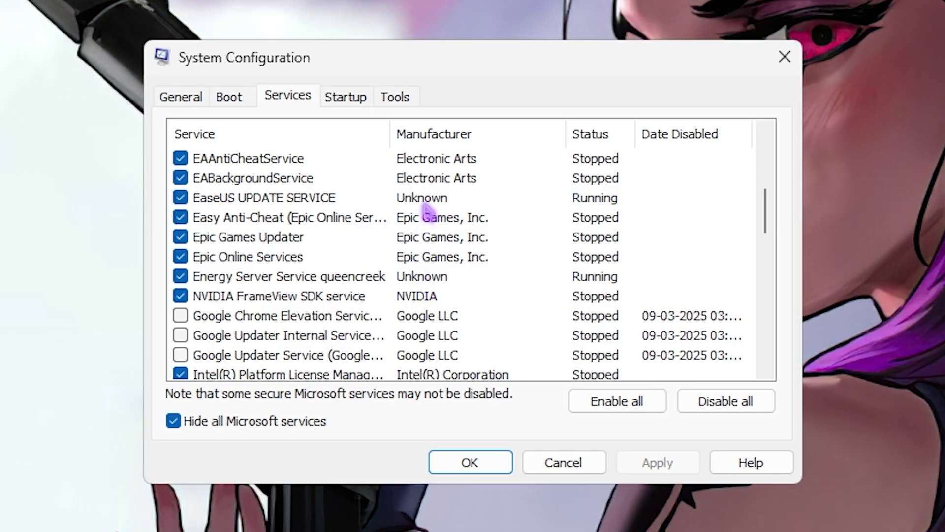
pyautogui.click(180, 198)
pyautogui.click(655, 465)
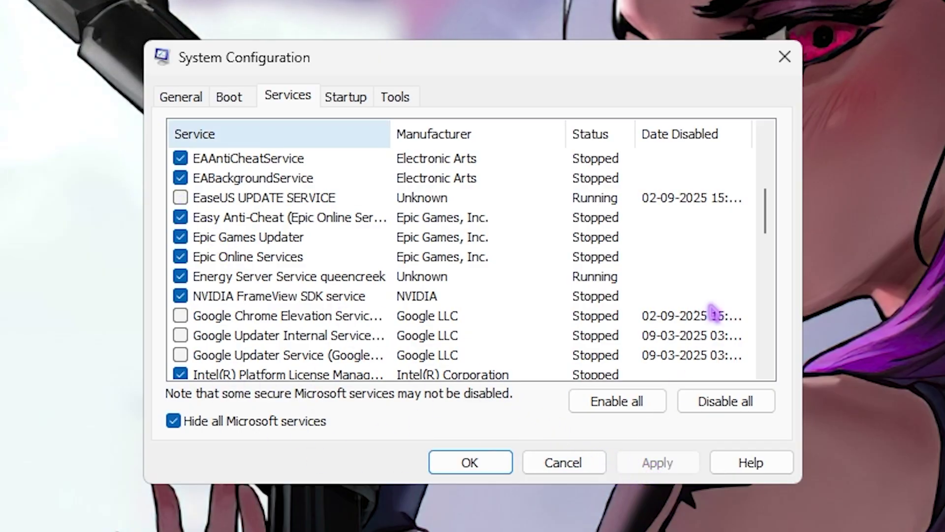
pyautogui.click(785, 57)
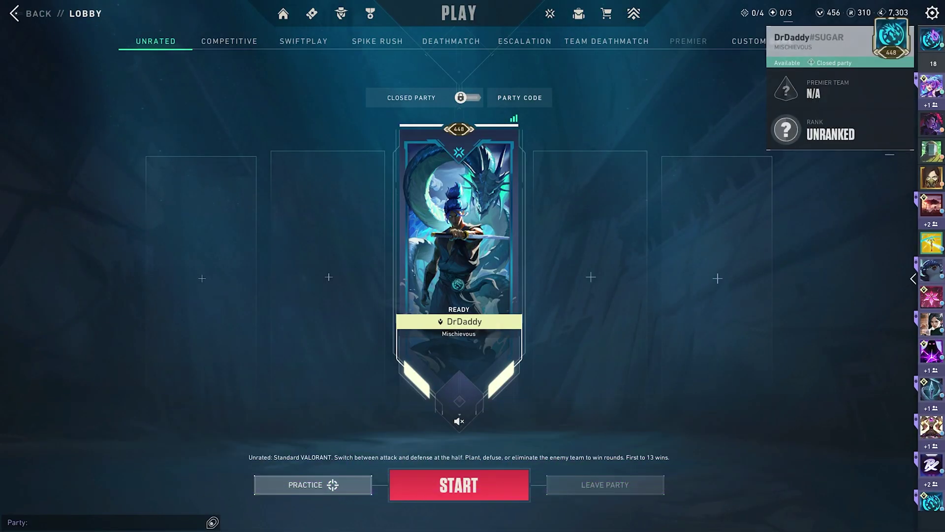
# - Switch to VALORANT, open its settings and examine the general options, including Network Buffering and RawInputBuffer
pyautogui.click(933, 13)
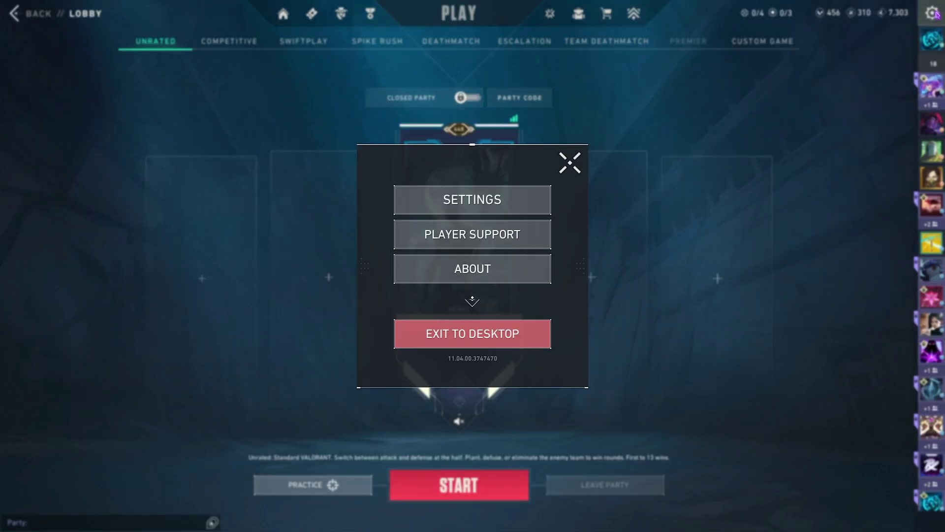
pyautogui.click(507, 199)
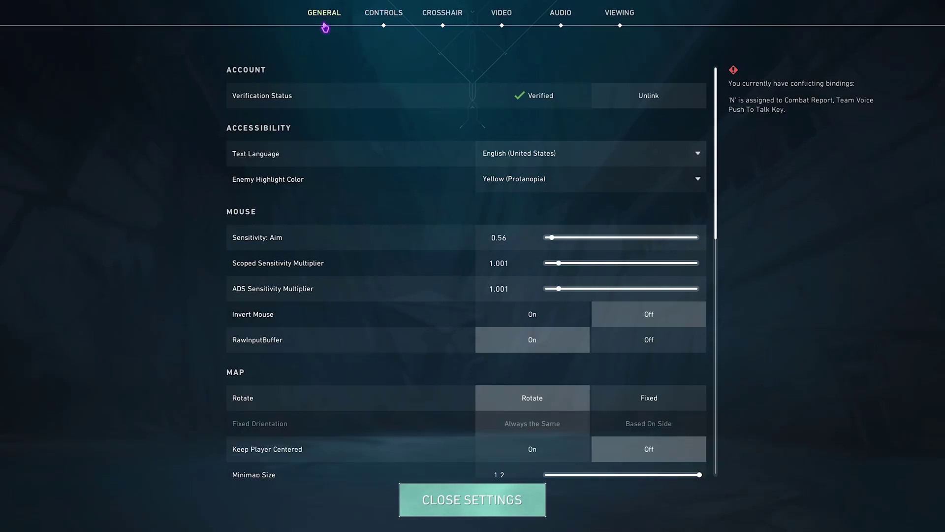
pyautogui.scroll(-4, 353, 221)
pyautogui.scroll(-3, 352, 223)
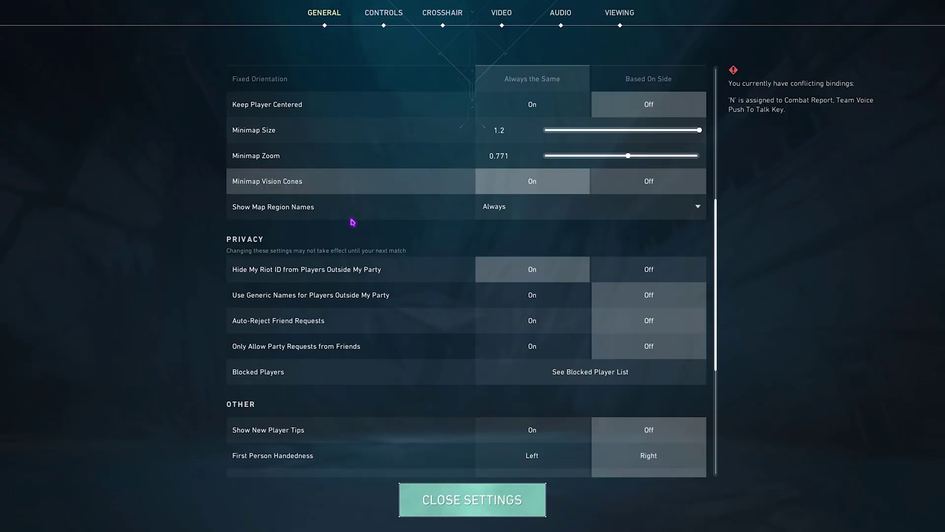
pyautogui.scroll(-5, 353, 223)
pyautogui.moveTo(276, 418)
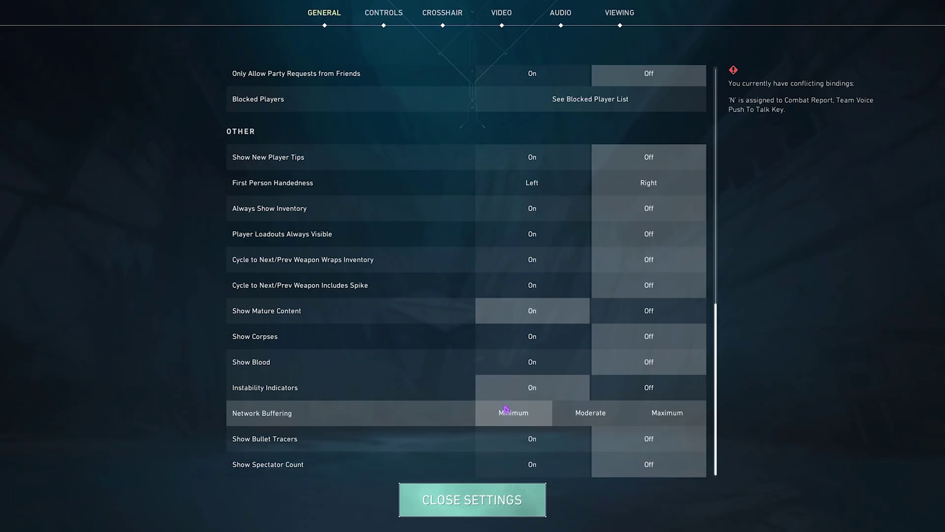
pyautogui.scroll(15, 506, 410)
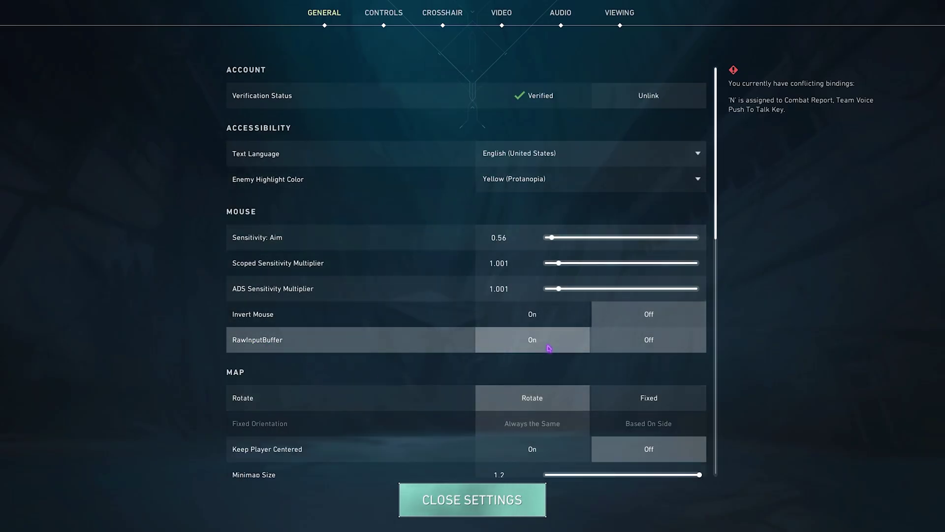
# - In the general video settings, review the display mode options, keeping Fullscreen, and set NVIDIA Reflex Low Latency to On + Boost
pyautogui.click(503, 15)
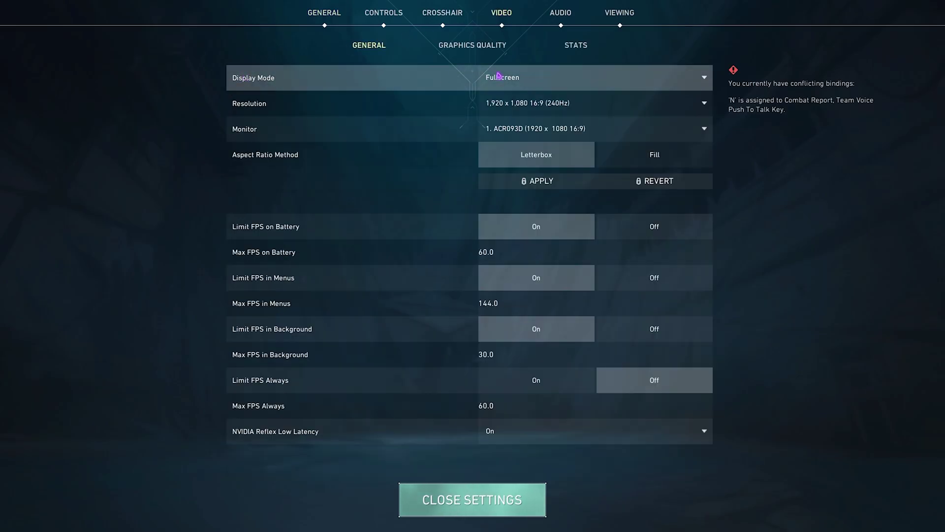
pyautogui.click(499, 77)
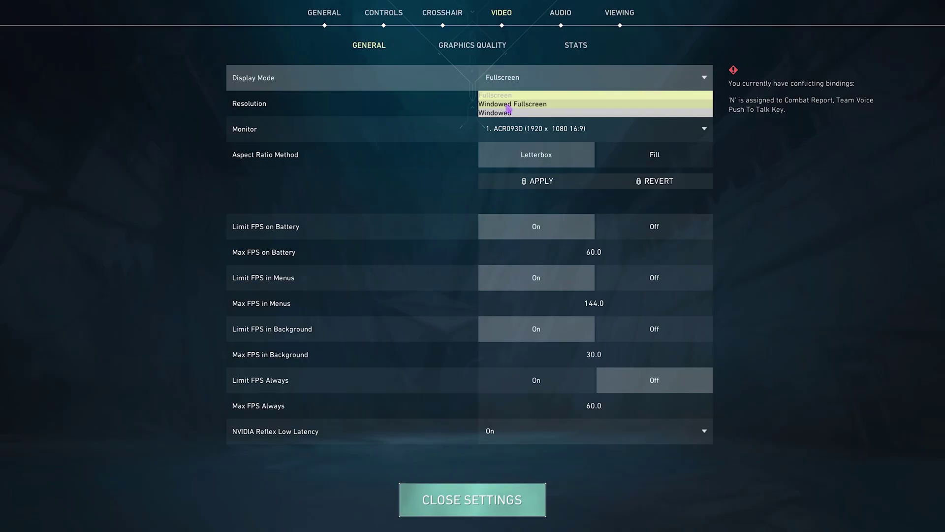
pyautogui.click(441, 84)
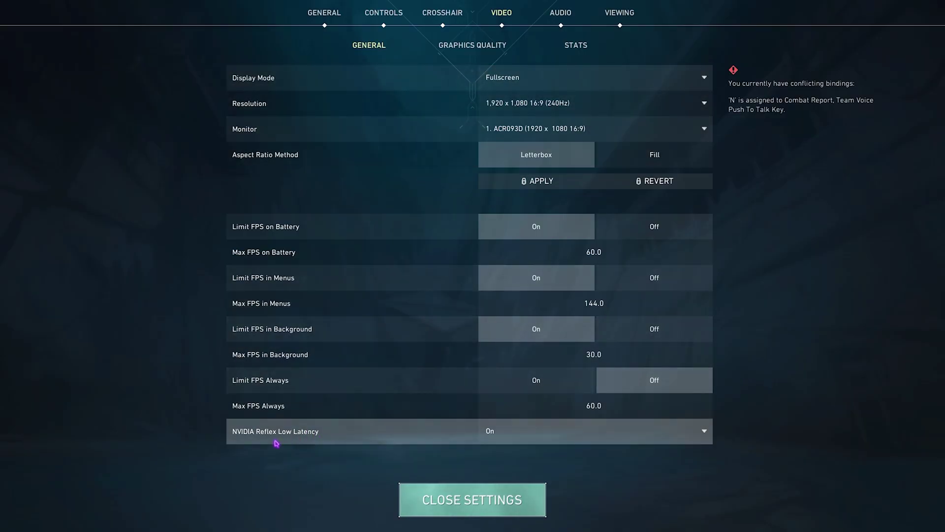
pyautogui.click(351, 432)
pyautogui.click(498, 460)
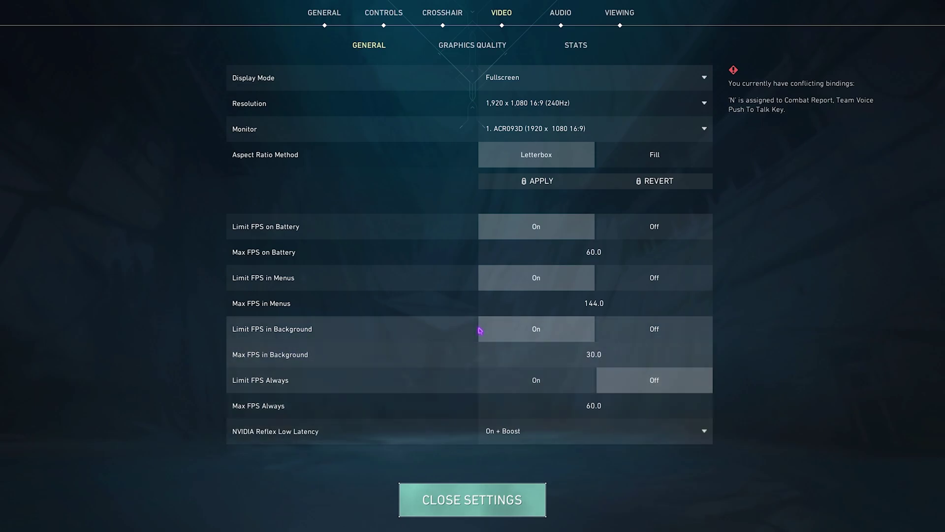
# - In the graphics quality settings, set Material, Texture, Detail and UI Quality to Low and turn Vignette off
pyautogui.click(466, 49)
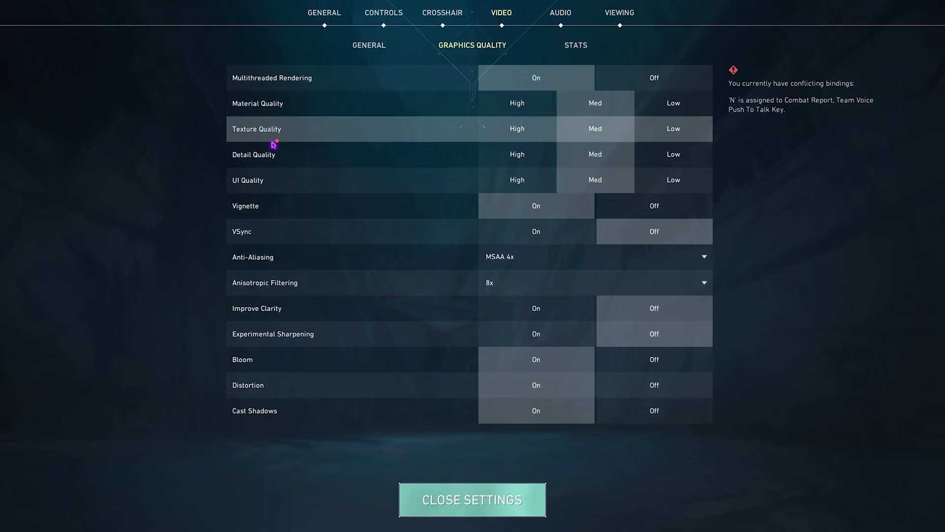
pyautogui.click(673, 103)
pyautogui.click(664, 131)
pyautogui.click(669, 154)
pyautogui.click(675, 181)
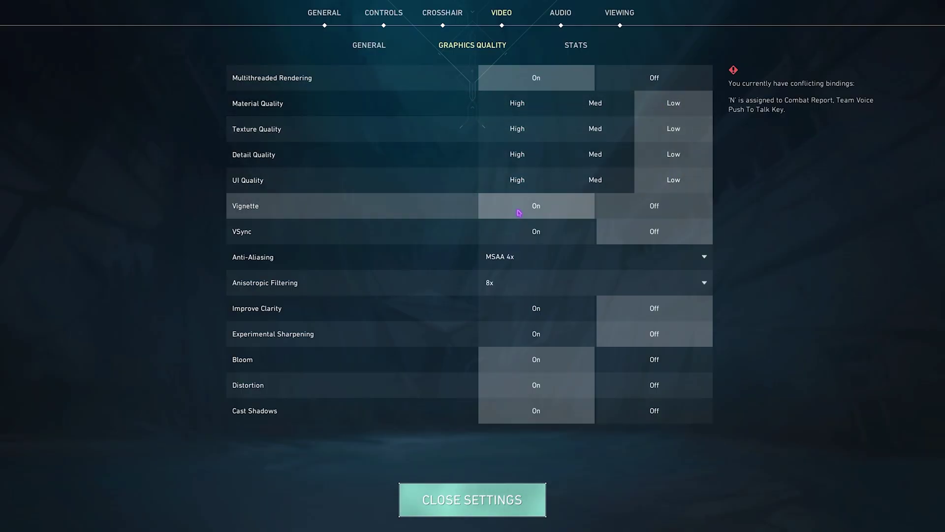
pyautogui.click(674, 215)
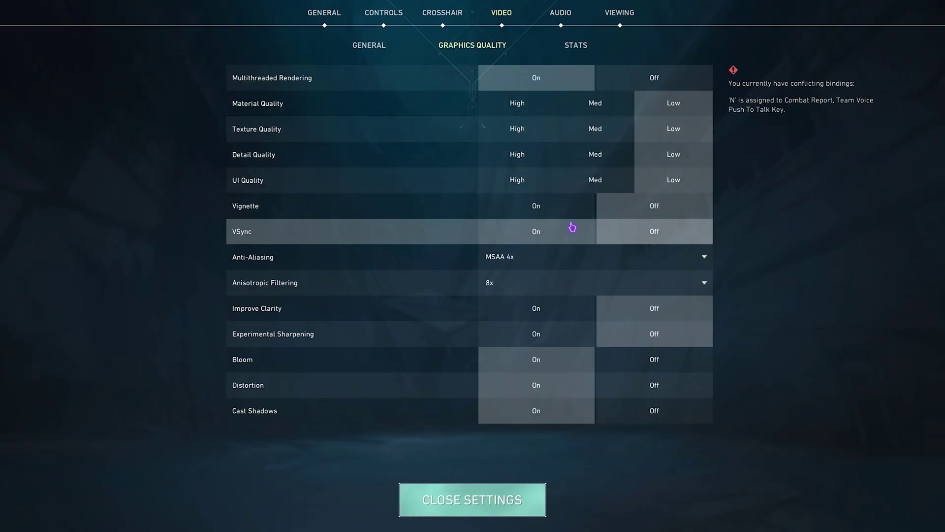
# - Set Anti-Aliasing to None and Anisotropic Filtering to 4x in the graphics quality settings
pyautogui.click(515, 258)
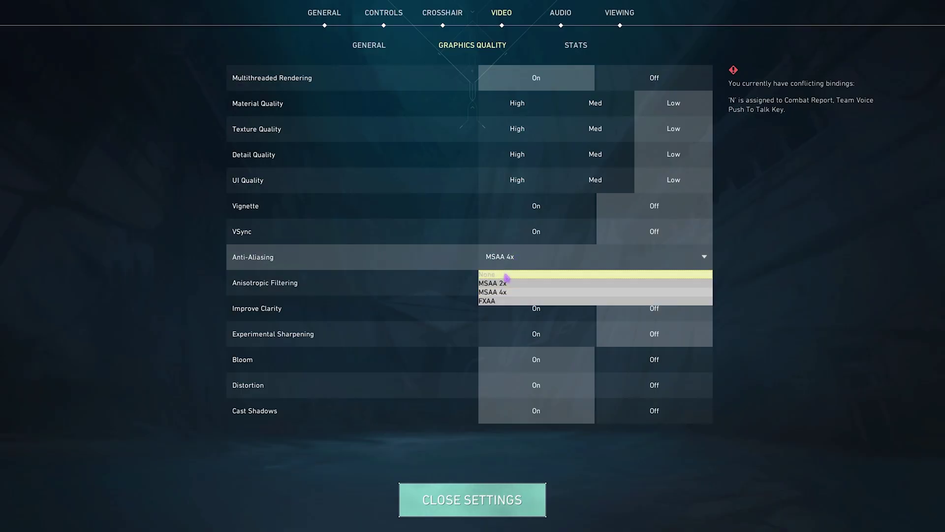
pyautogui.click(507, 275)
pyautogui.click(518, 287)
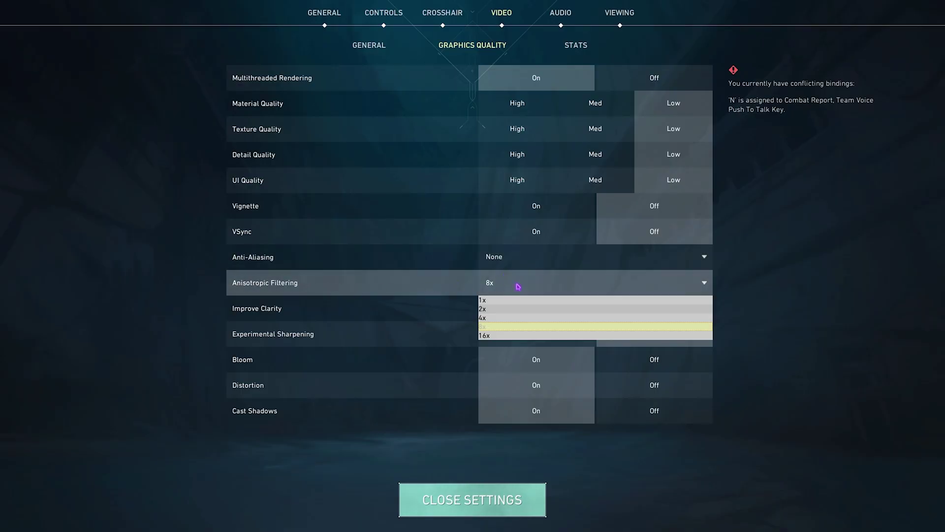
pyautogui.click(491, 317)
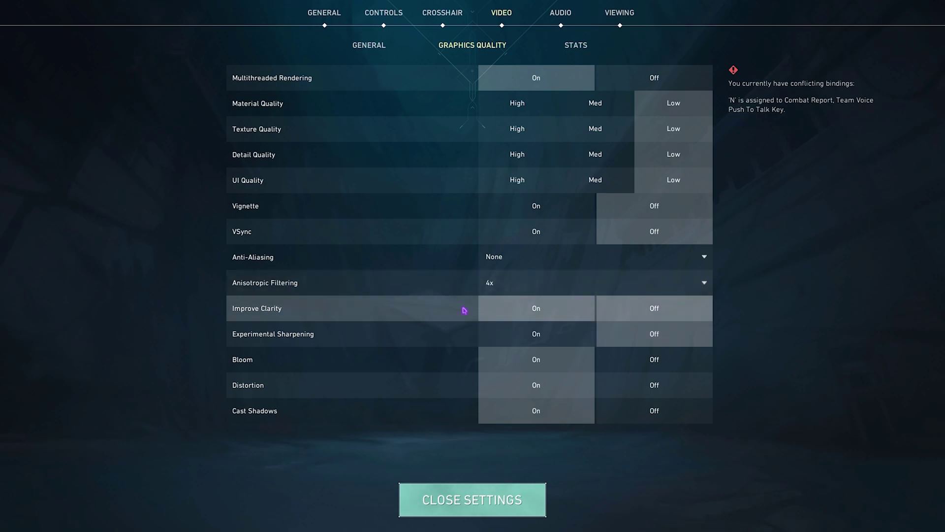